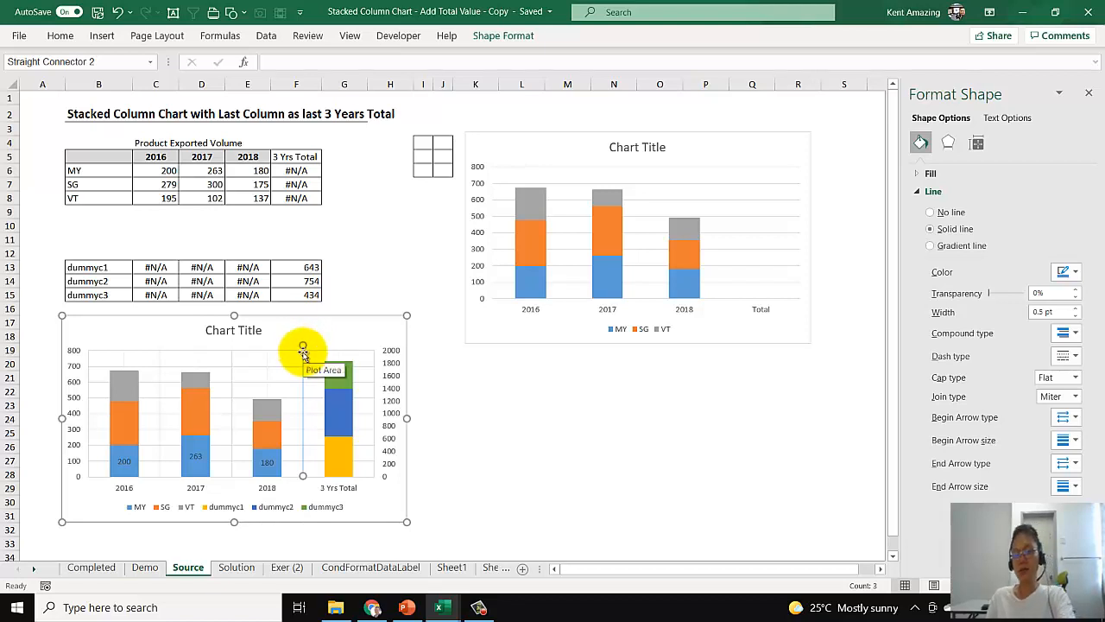
Step: Delete the straight connector line between the 2018 and 3 Yrs Total columns of the lower chart
{"action": "key", "text": "Delete"}
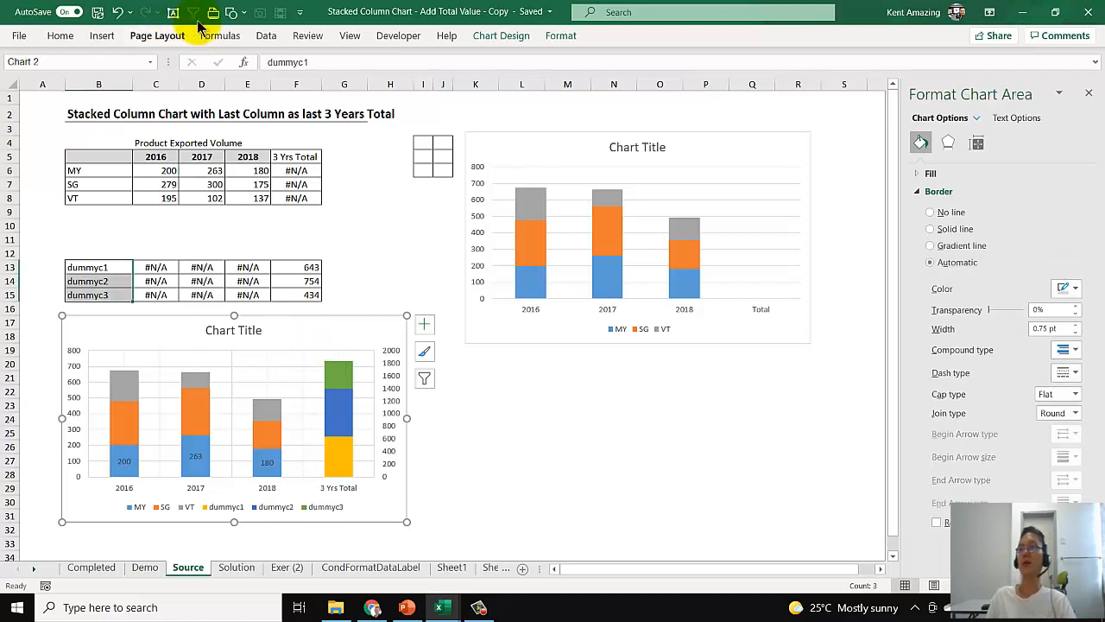
Step: Try a manually drawn vertical straight line between the 2018 and 3 Yrs Total columns, and remove it again
{"action": "left_click", "coordinate": [232, 14]}
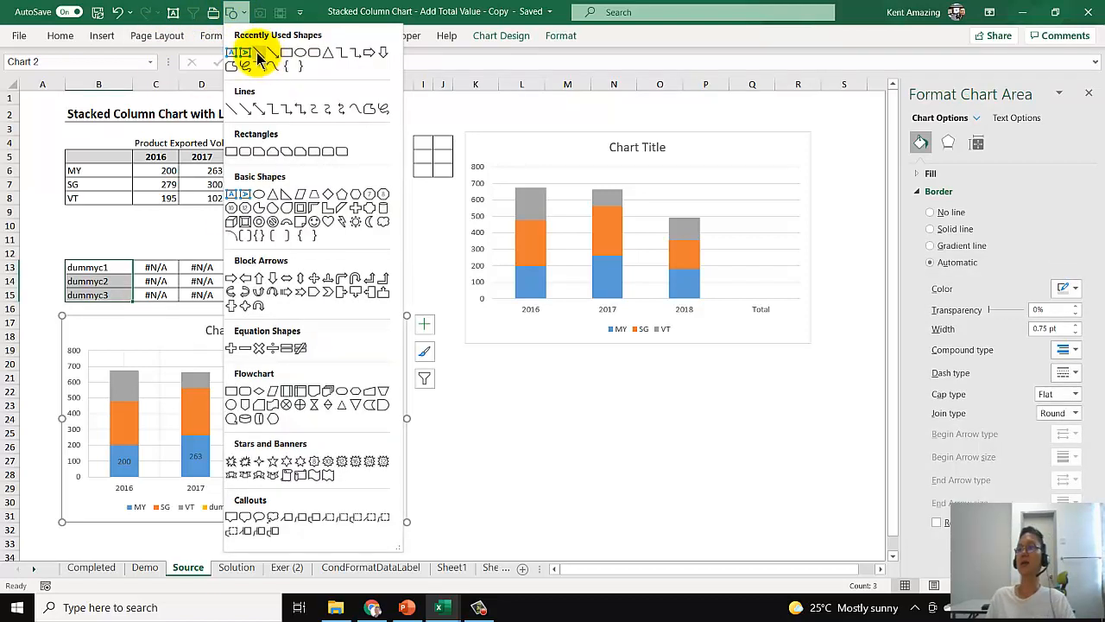
{"action": "left_click", "coordinate": [235, 44]}
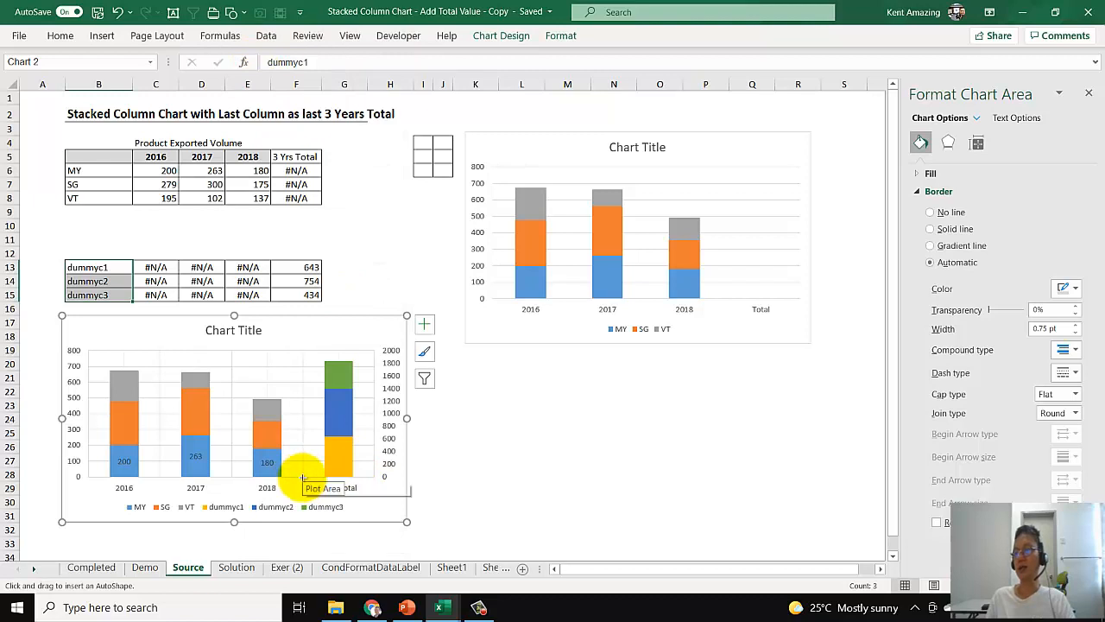
{"action": "left_click_drag", "start_coordinate": [302, 475], "coordinate": [301, 349]}
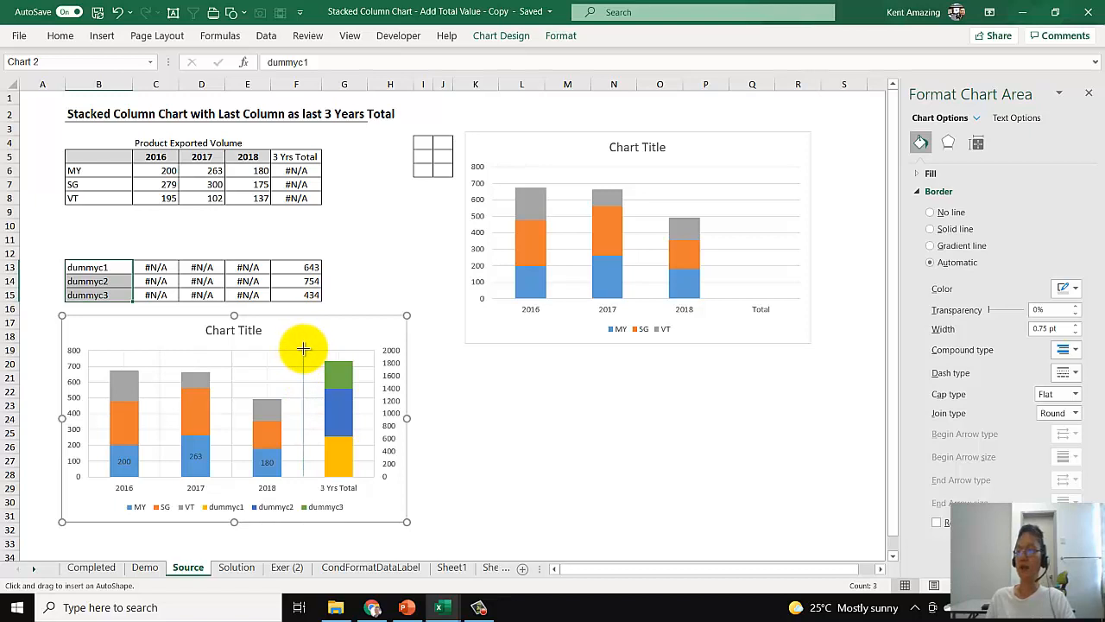
{"action": "mouse_move", "coordinate": [304, 338]}
{"action": "left_mouse_down"}
{"action": "mouse_move", "coordinate": [303, 328]}
{"action": "mouse_move", "coordinate": [303, 348]}
{"action": "left_mouse_up"}
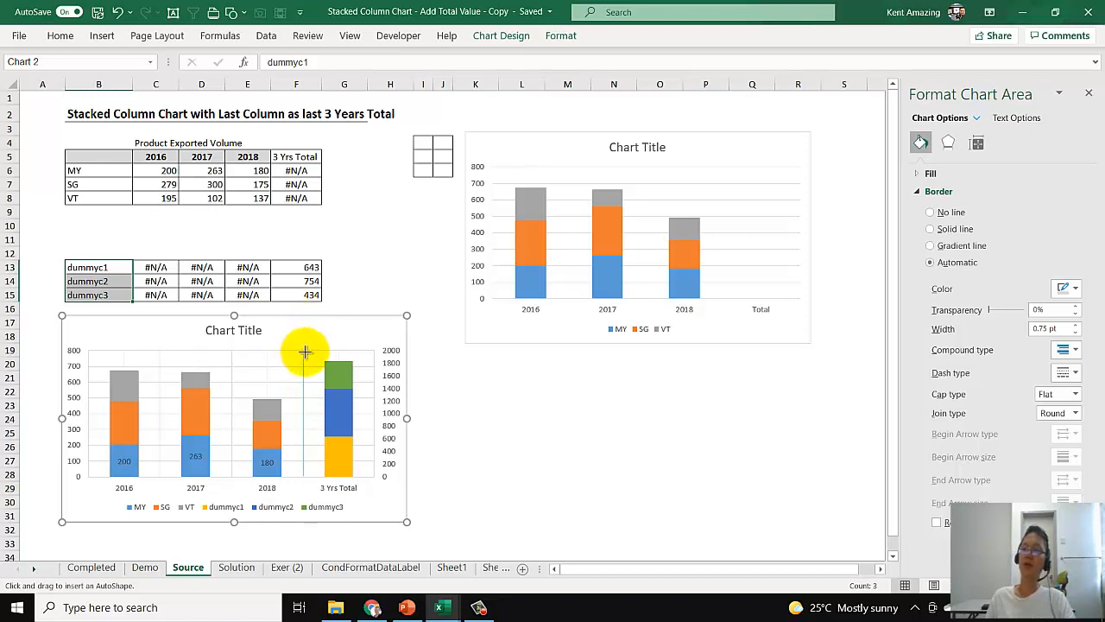
{"action": "left_click_drag", "start_coordinate": [302, 351], "coordinate": [303, 351]}
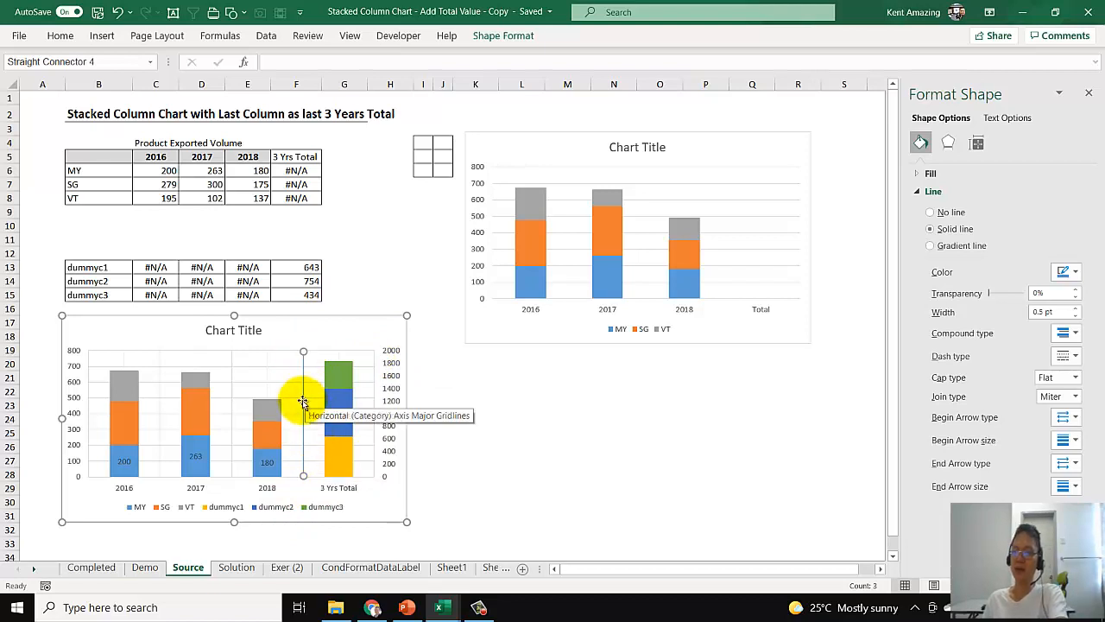
{"action": "key", "text": "Delete"}
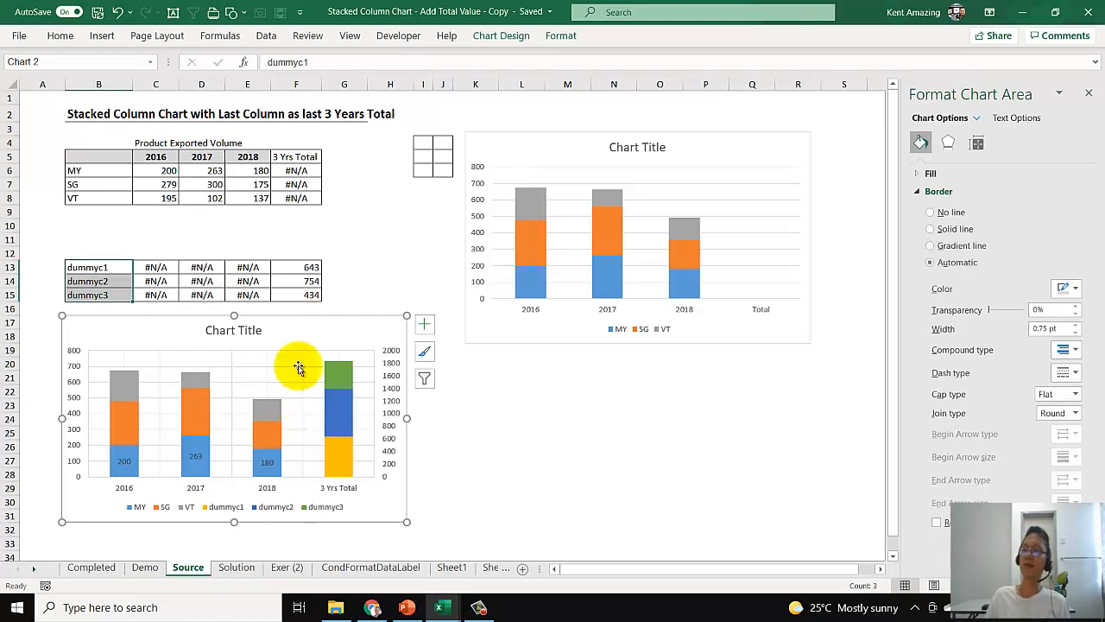
Step: Enter 0.8 as the X coordinate in both cells I5 and I6
{"action": "left_click", "coordinate": [426, 158]}
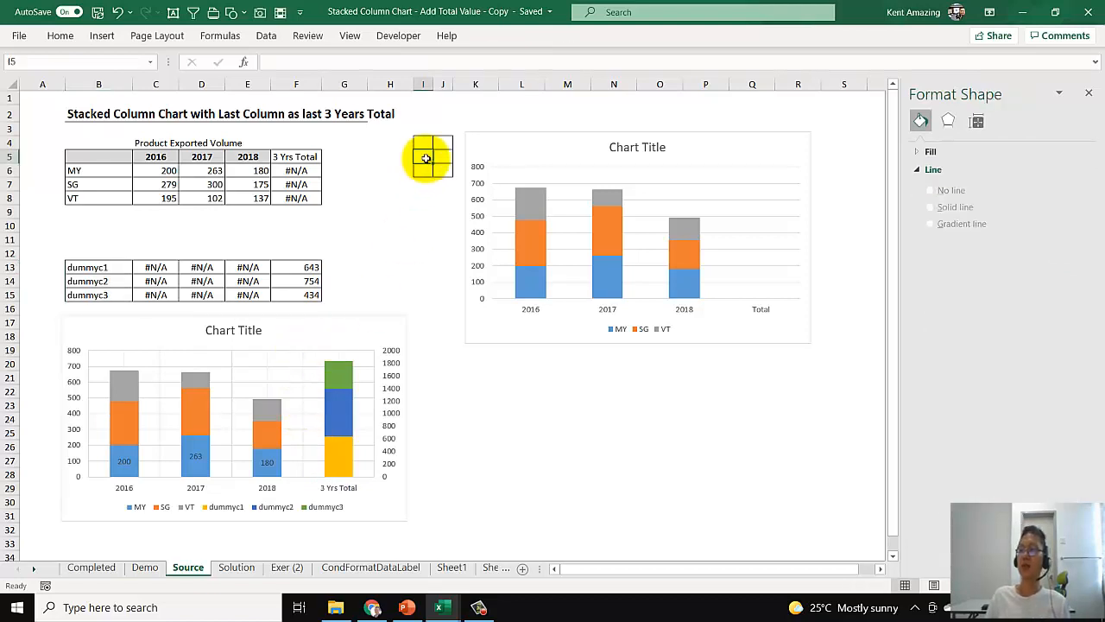
{"action": "type", "text": "0"}
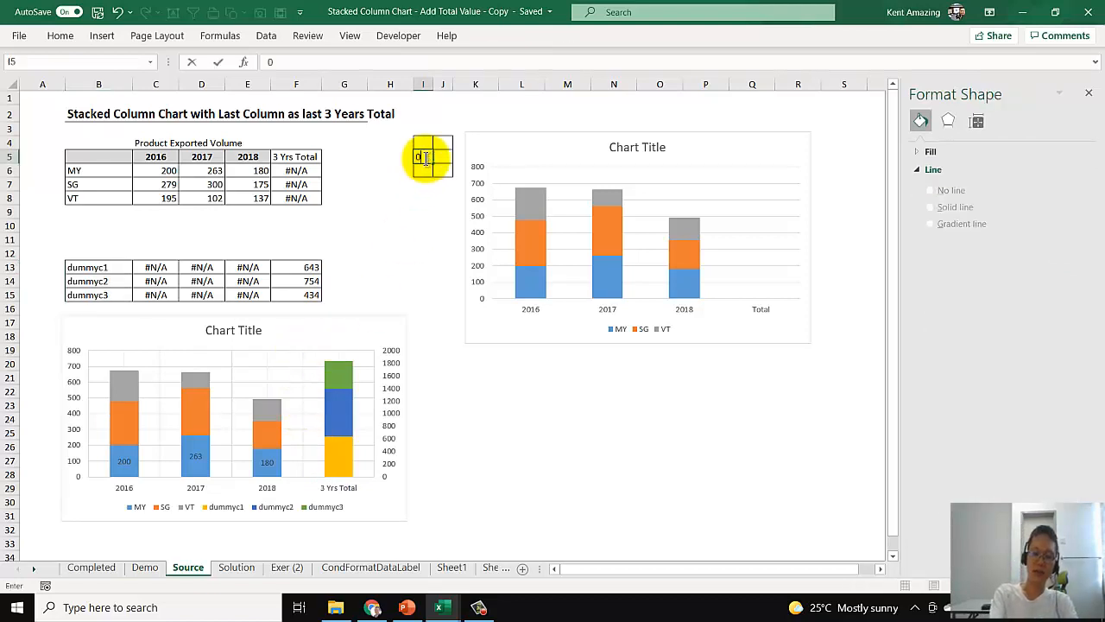
{"action": "type", "text": ".8"}
{"action": "key", "text": "Return"}
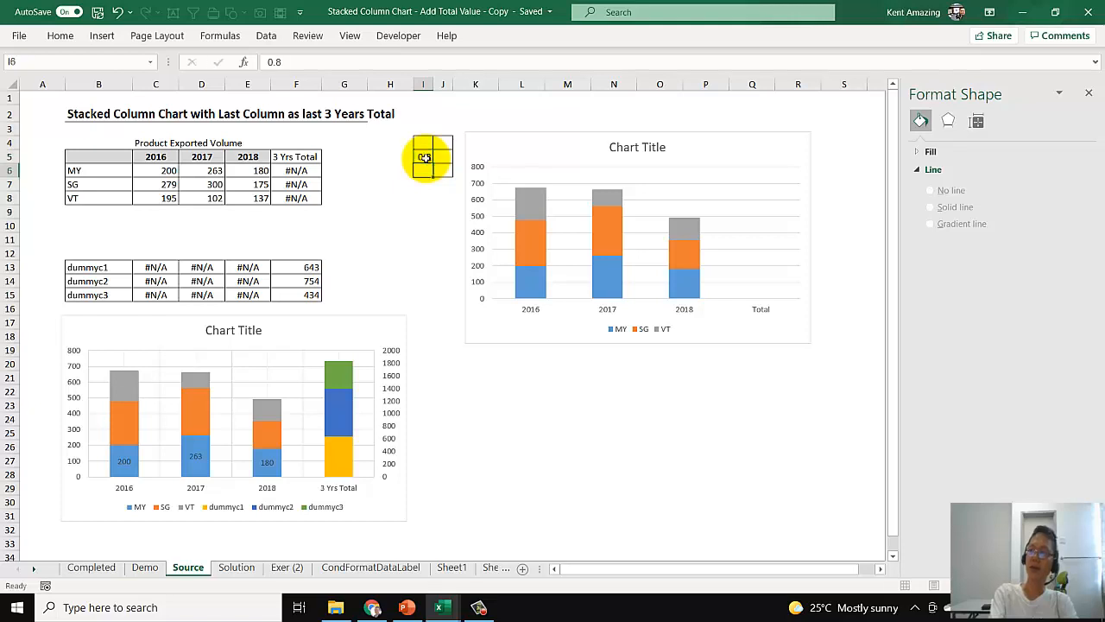
{"action": "type", "text": "0"}
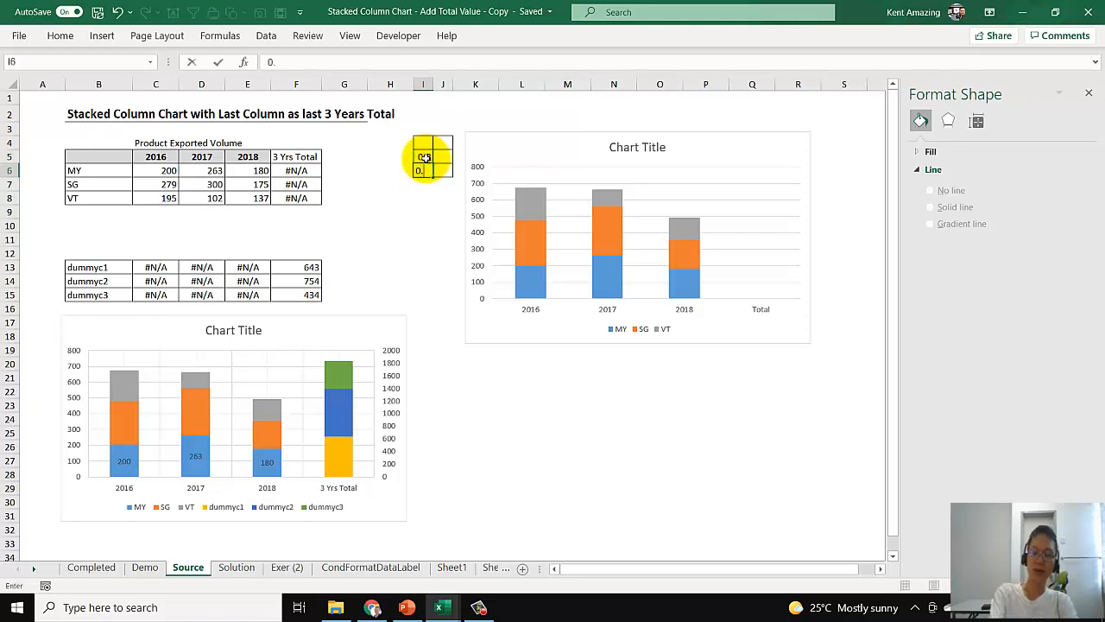
{"action": "type", "text": ".8"}
Step: Head the small coordinate table with X in I4 and Y in J4, and enter 0 in J5
{"action": "left_click", "coordinate": [423, 142]}
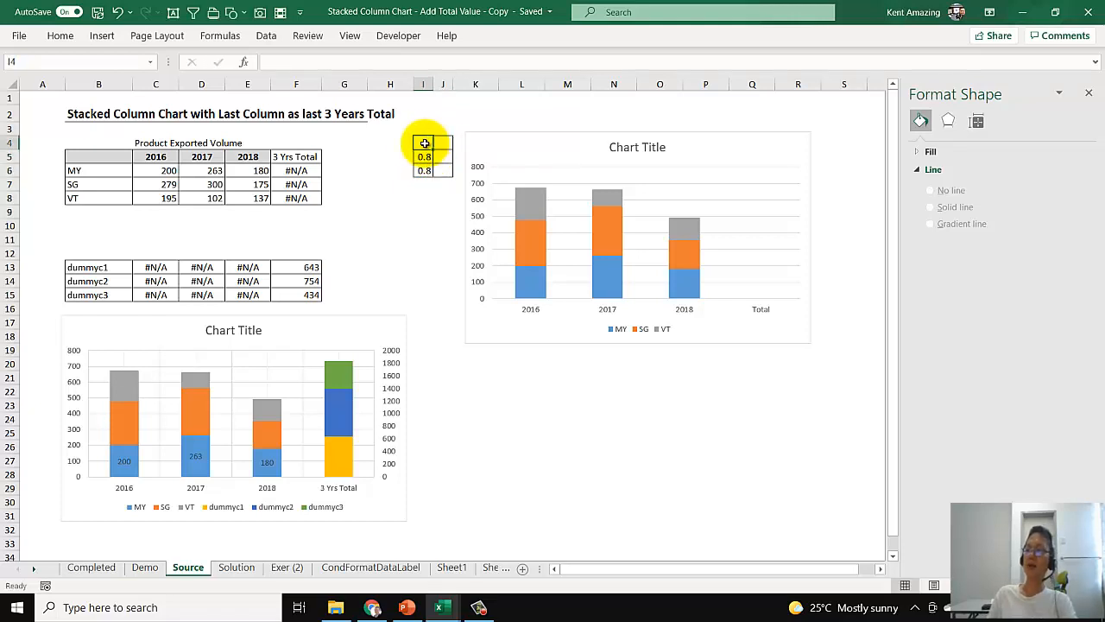
{"action": "type", "text": "X"}
{"action": "left_click", "coordinate": [448, 144]}
{"action": "type", "text": "Y"}
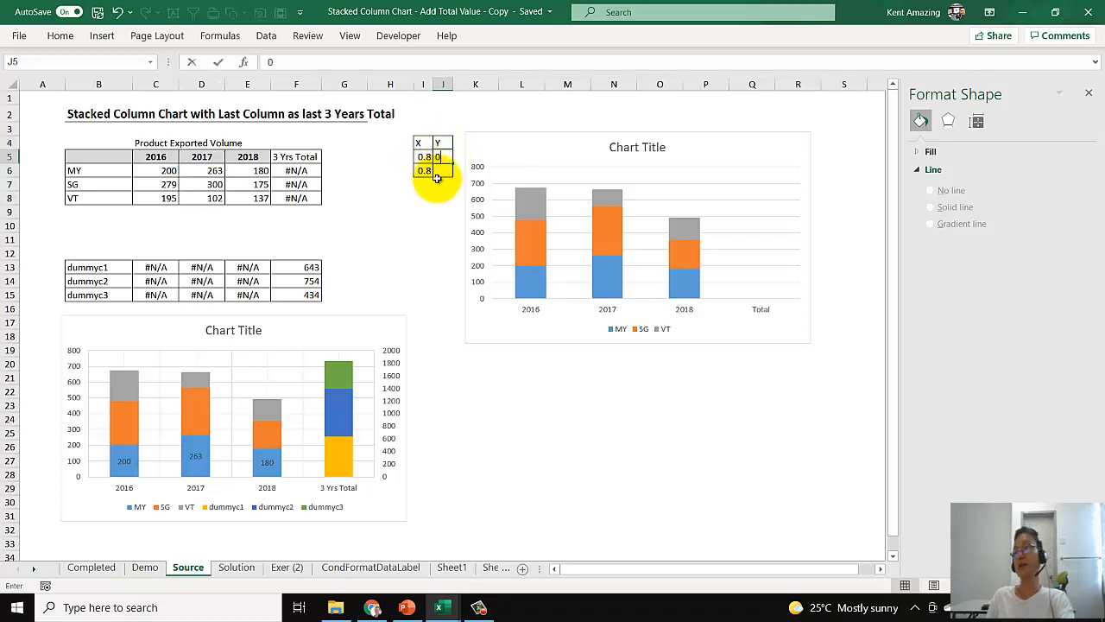
Step: Enter 2000 in cell J6 and widen columns I and J so the value fits
{"action": "left_click_drag", "start_coordinate": [387, 157], "coordinate": [448, 155]}
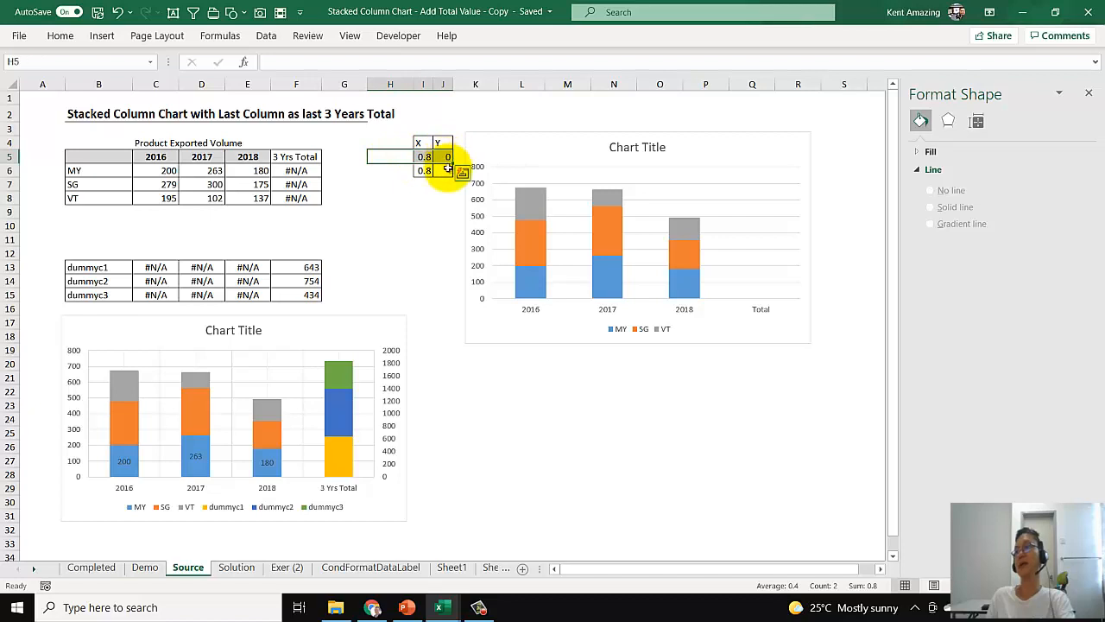
{"action": "left_click", "coordinate": [446, 171]}
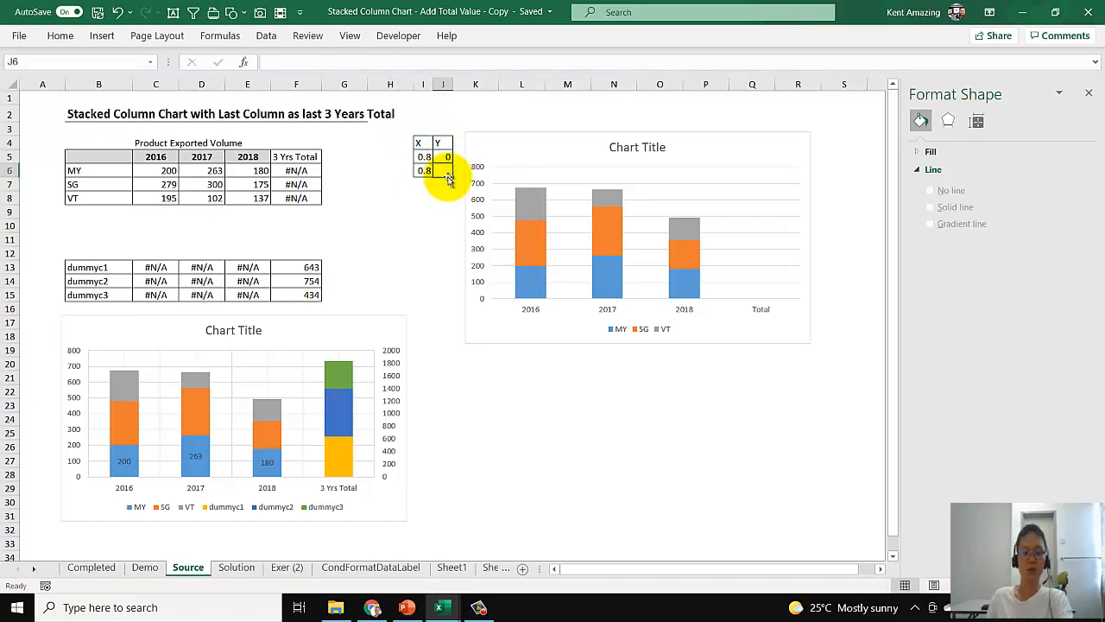
{"action": "type", "text": "2000"}
{"action": "left_click", "coordinate": [425, 225]}
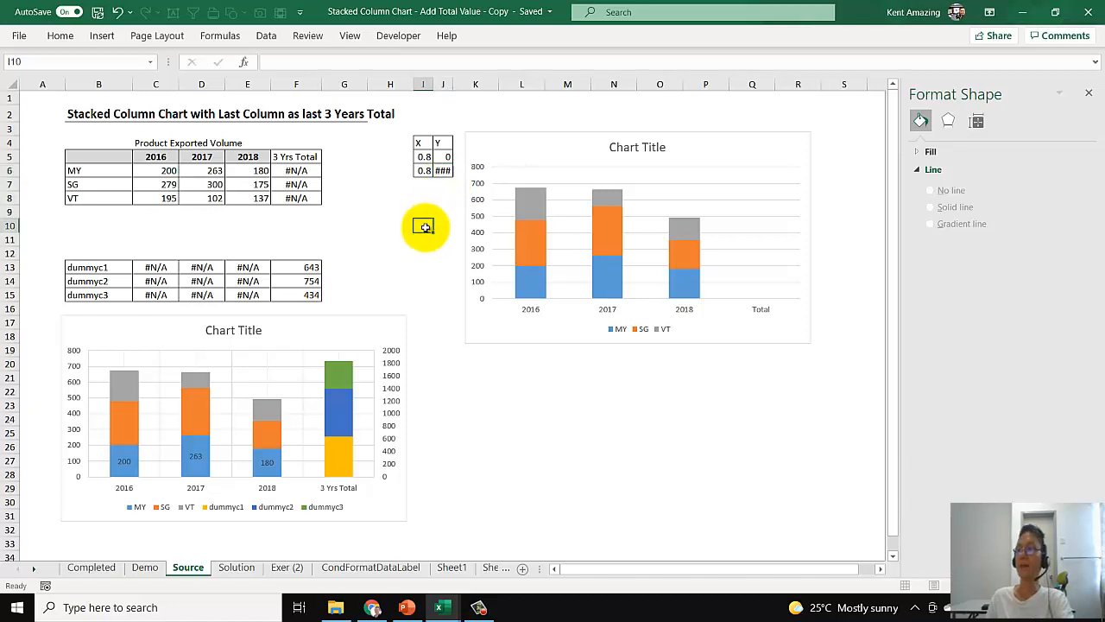
{"action": "left_click_drag", "start_coordinate": [451, 83], "coordinate": [440, 85]}
{"action": "left_click", "coordinate": [389, 170]}
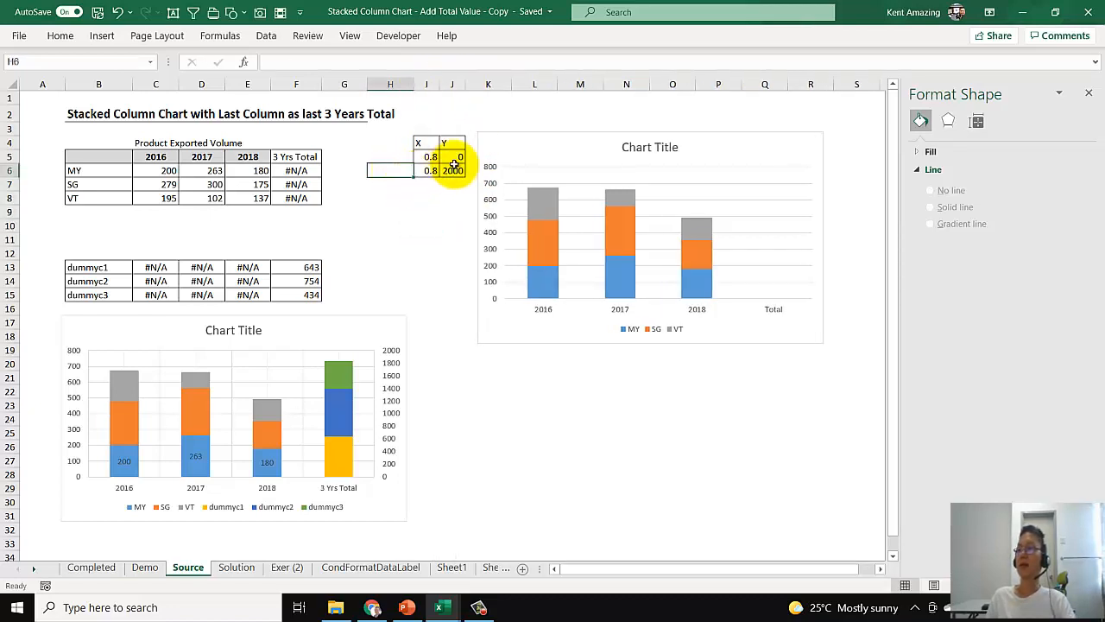
{"action": "left_click", "coordinate": [452, 170]}
{"action": "left_click_drag", "start_coordinate": [452, 170], "coordinate": [429, 170]}
Step: Add a new data series to the lower chart, with its name from cell I3 and its values from J5:J6
{"action": "left_click", "coordinate": [323, 320]}
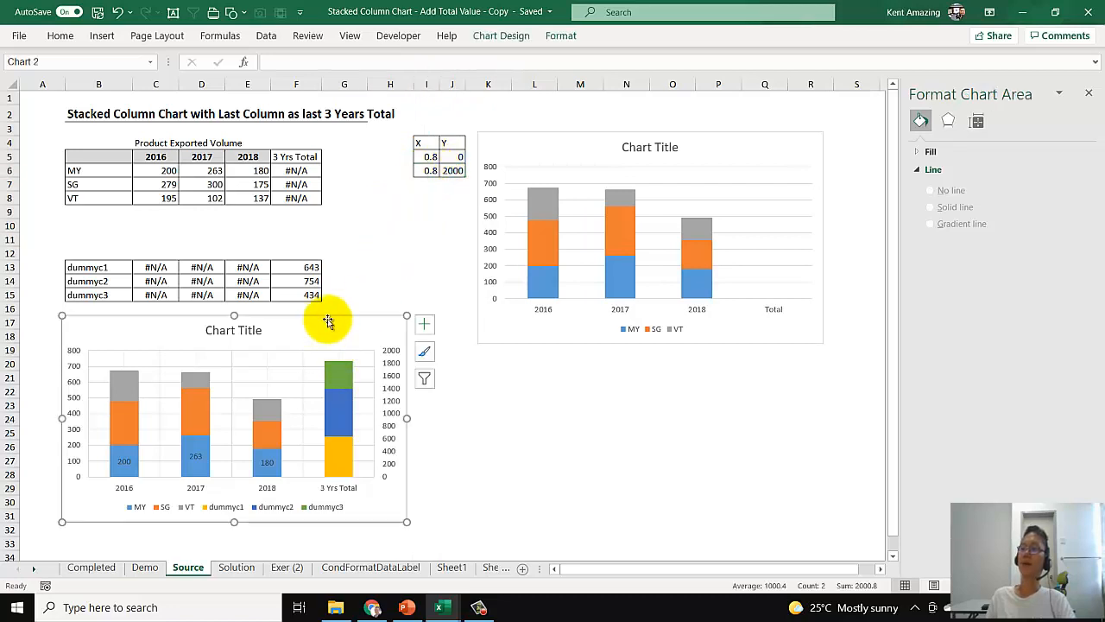
{"action": "left_click", "coordinate": [506, 40]}
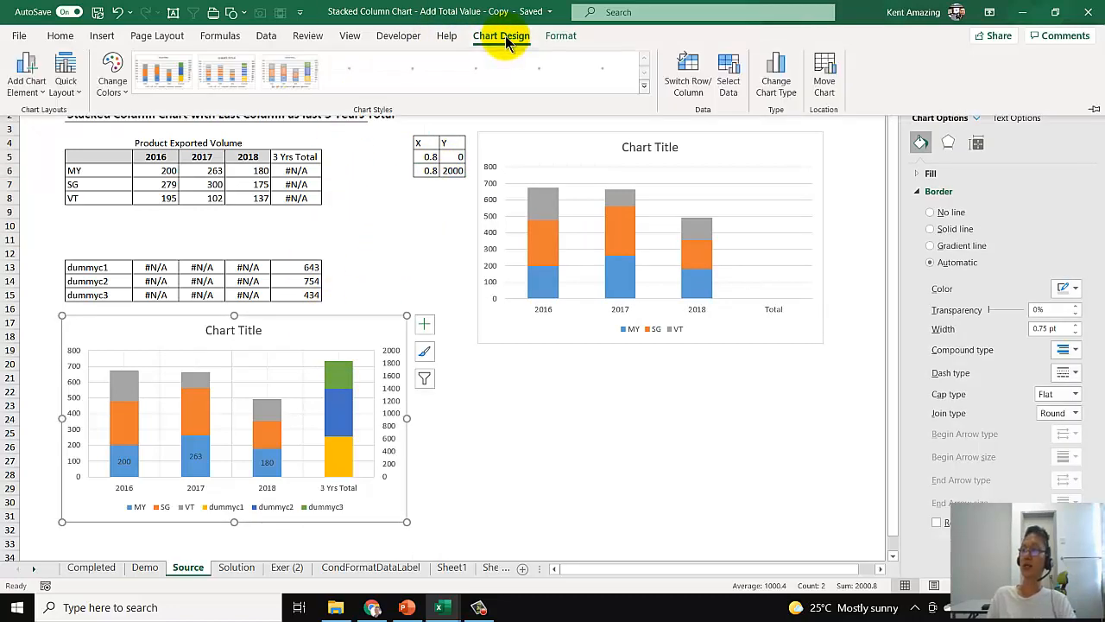
{"action": "left_click", "coordinate": [730, 78]}
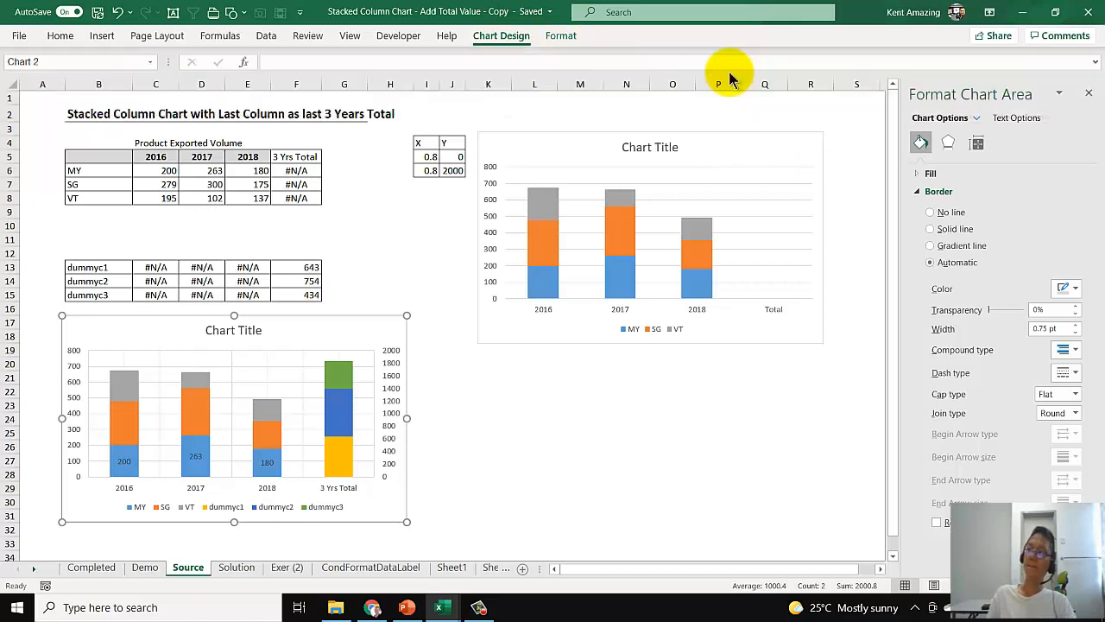
{"action": "left_click", "coordinate": [403, 253]}
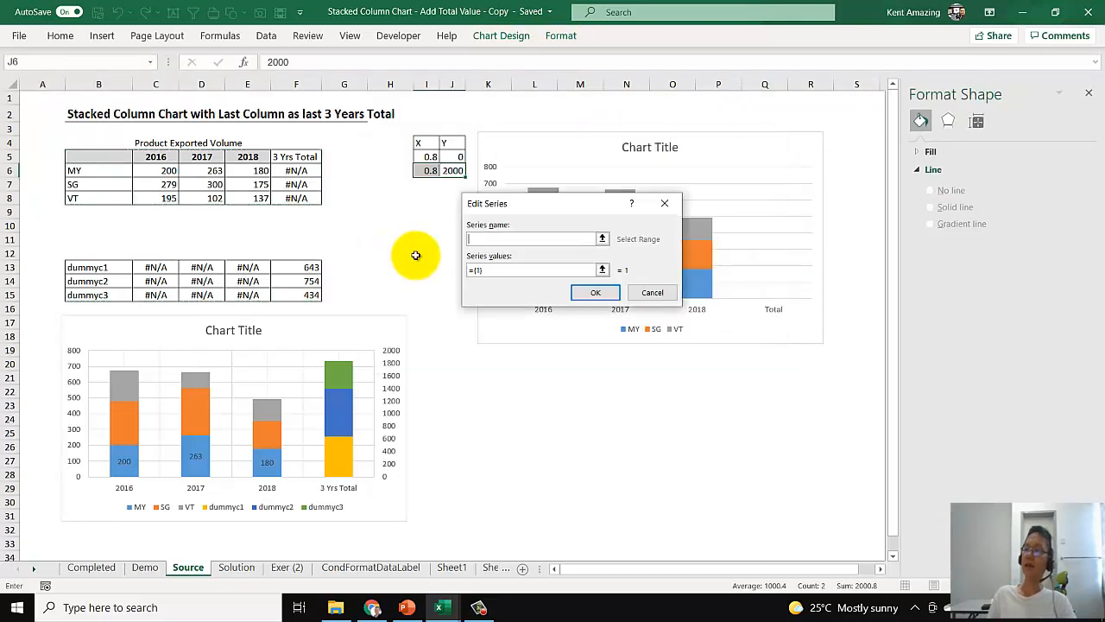
{"action": "left_click_drag", "start_coordinate": [543, 243], "coordinate": [598, 242]}
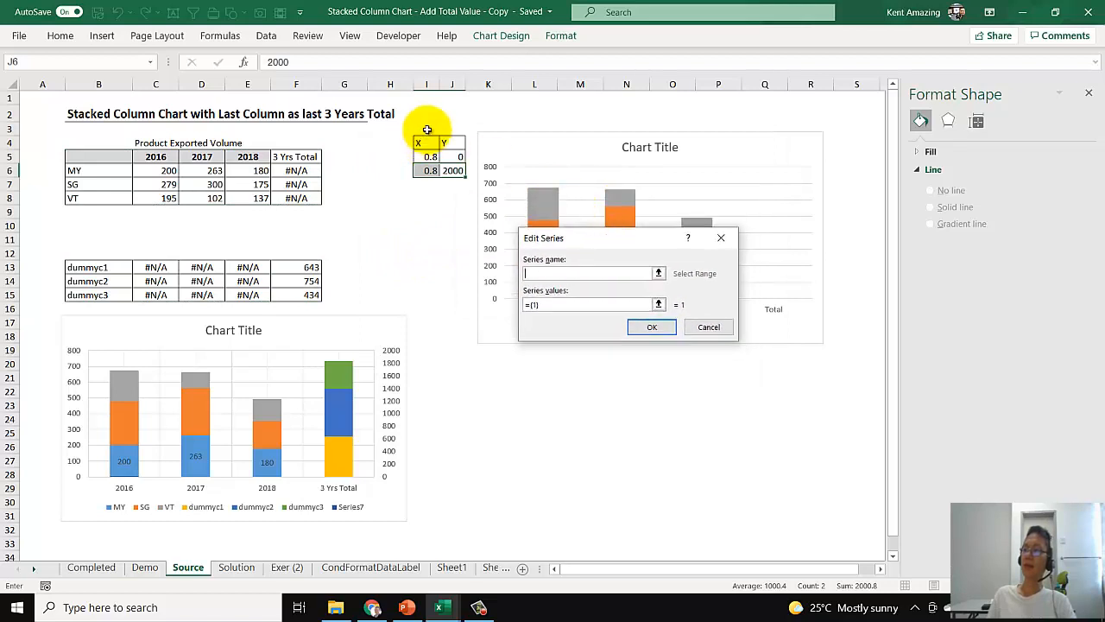
{"action": "left_click", "coordinate": [421, 131]}
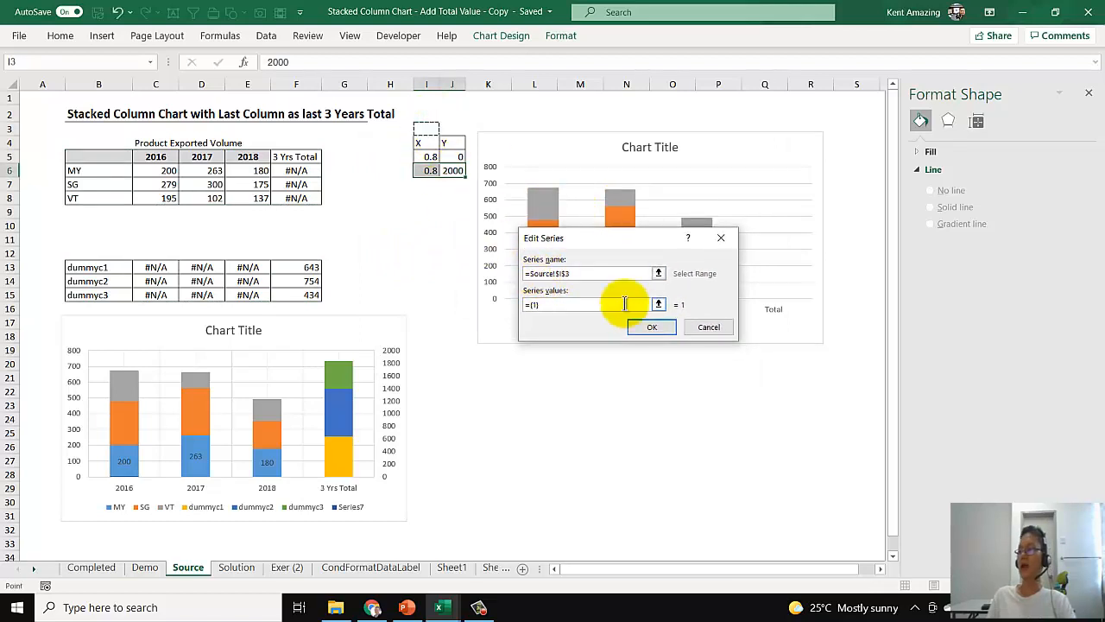
{"action": "left_click_drag", "start_coordinate": [565, 302], "coordinate": [461, 298]}
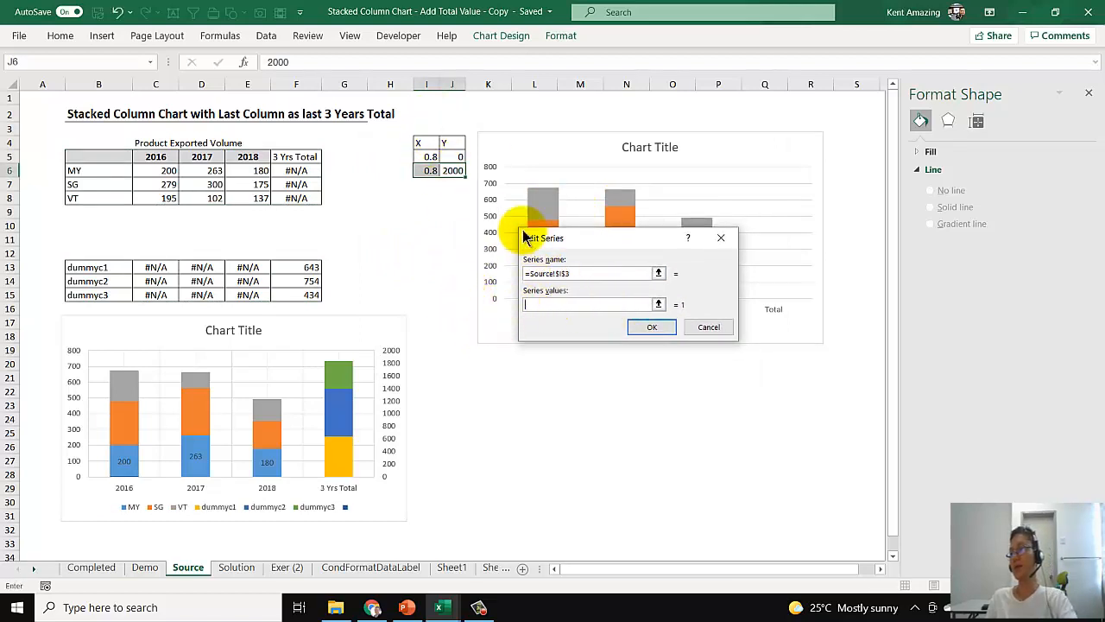
{"action": "left_click_drag", "start_coordinate": [452, 156], "coordinate": [454, 171]}
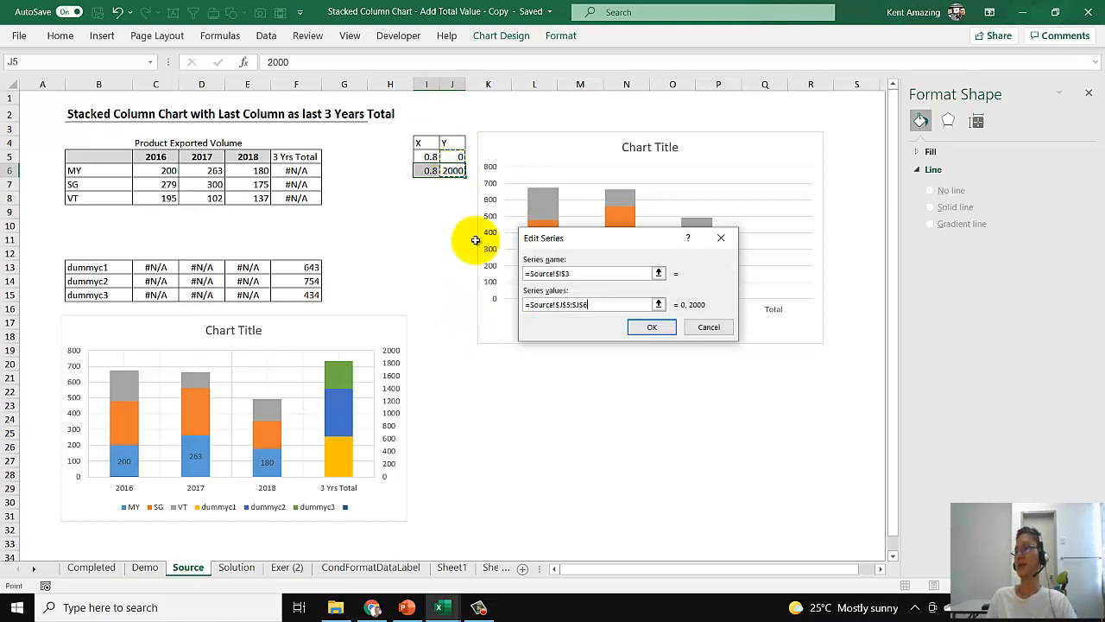
{"action": "left_click", "coordinate": [653, 329]}
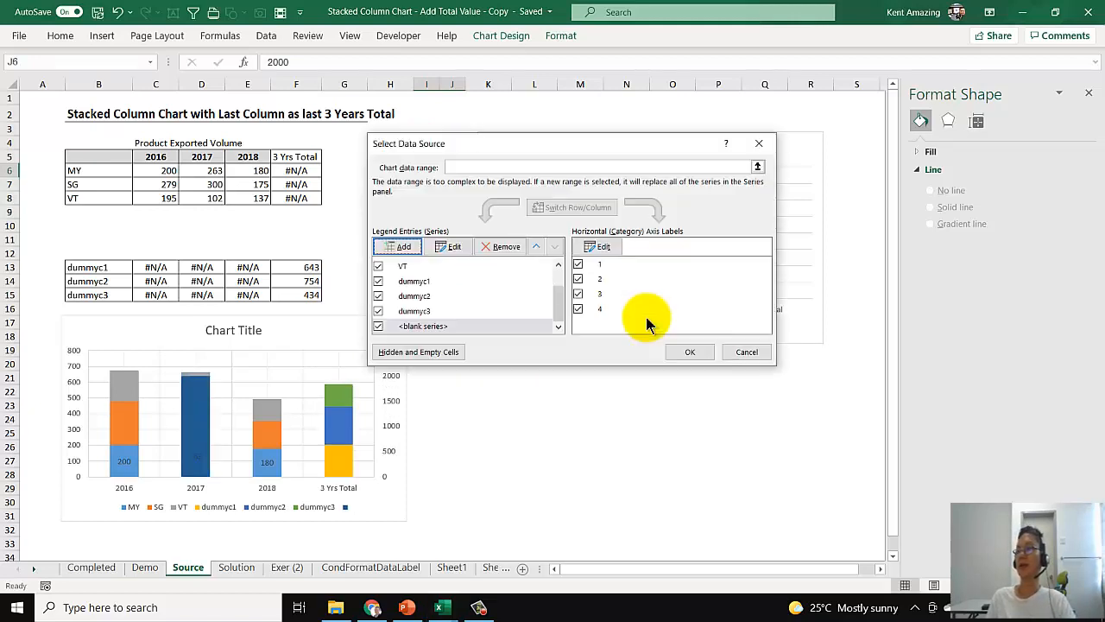
{"action": "left_click", "coordinate": [682, 352]}
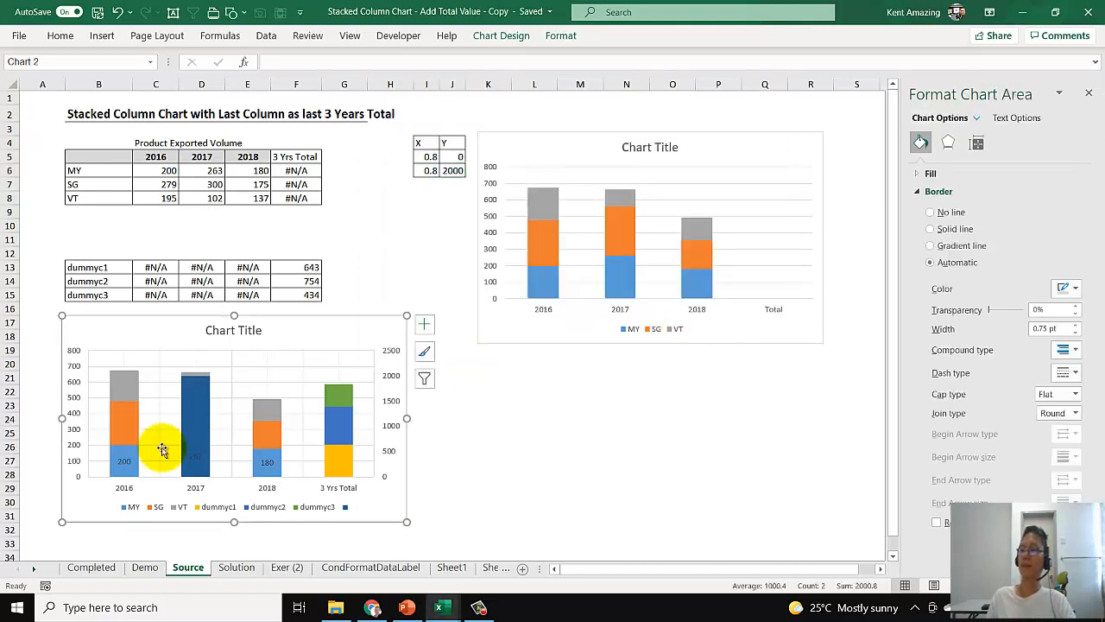
Step: Change the new blank-named series to Scatter with Straight Lines, keeping it on the secondary axis, and select its line
{"action": "left_click", "coordinate": [195, 425]}
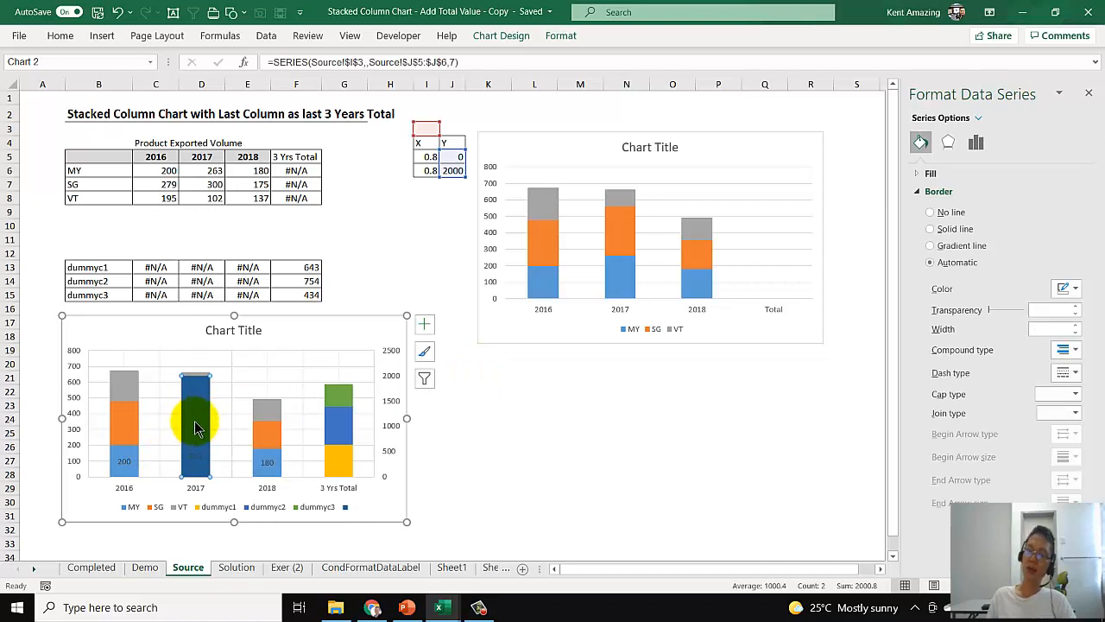
{"action": "right_click", "coordinate": [195, 426]}
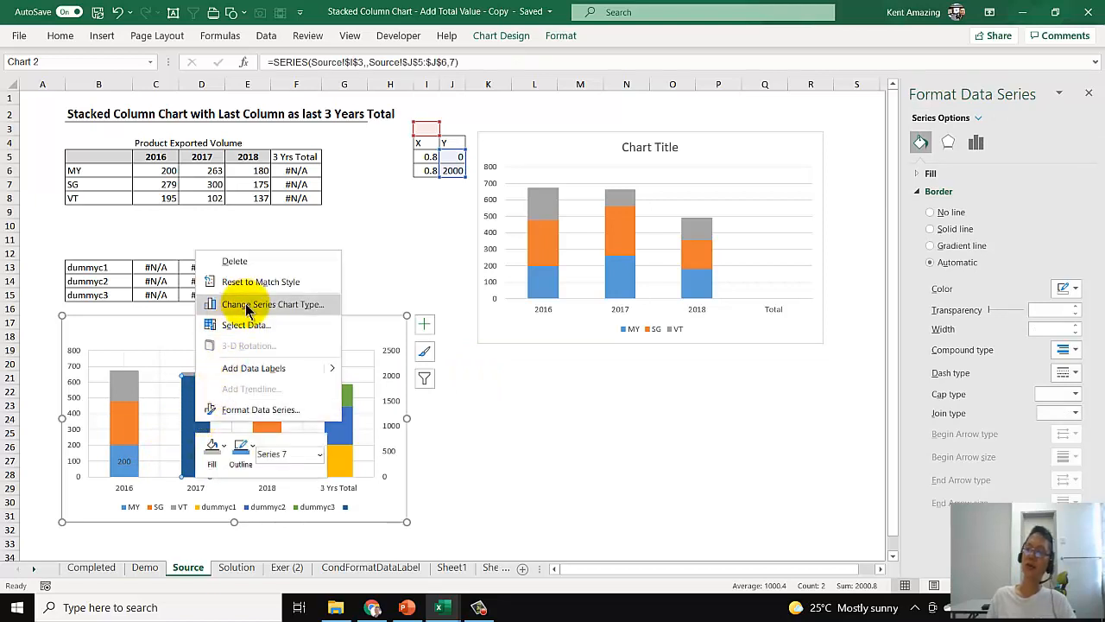
{"action": "left_click", "coordinate": [248, 306]}
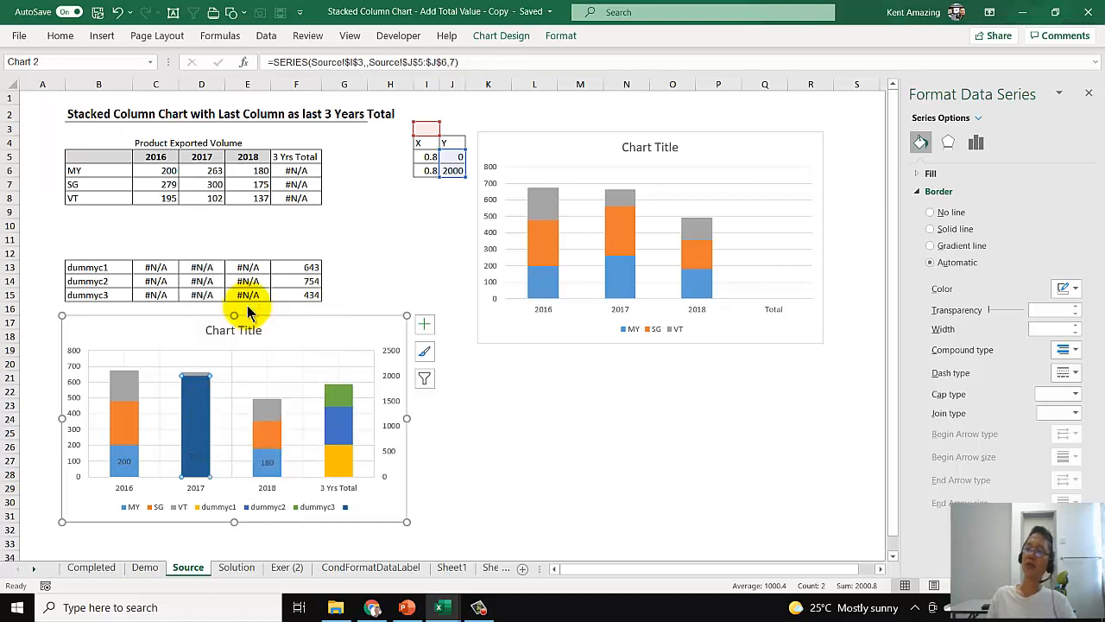
{"action": "scroll", "coordinate": [660, 471], "scroll_direction": "down", "scroll_amount": 3}
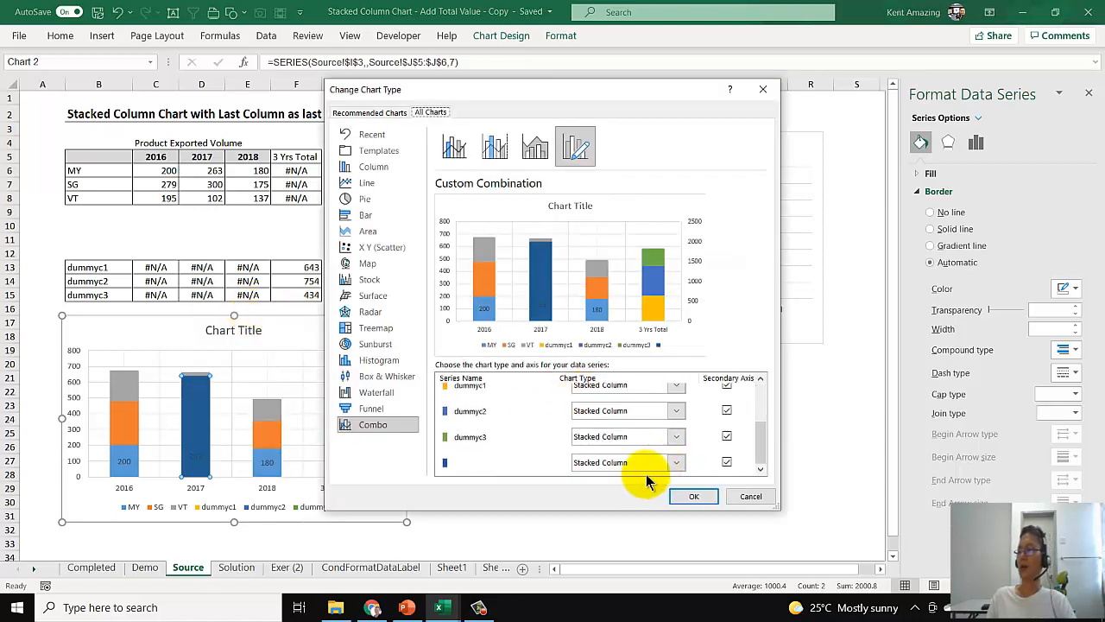
{"action": "left_click", "coordinate": [654, 466]}
{"action": "scroll", "coordinate": [622, 415], "scroll_direction": "down", "scroll_amount": 3}
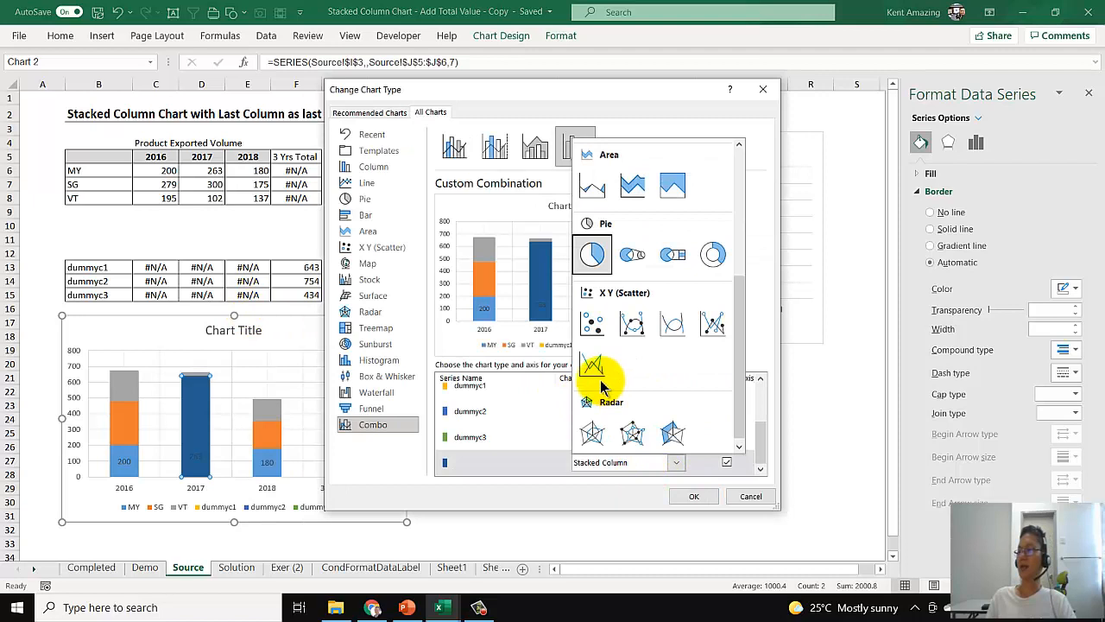
{"action": "left_click", "coordinate": [592, 366]}
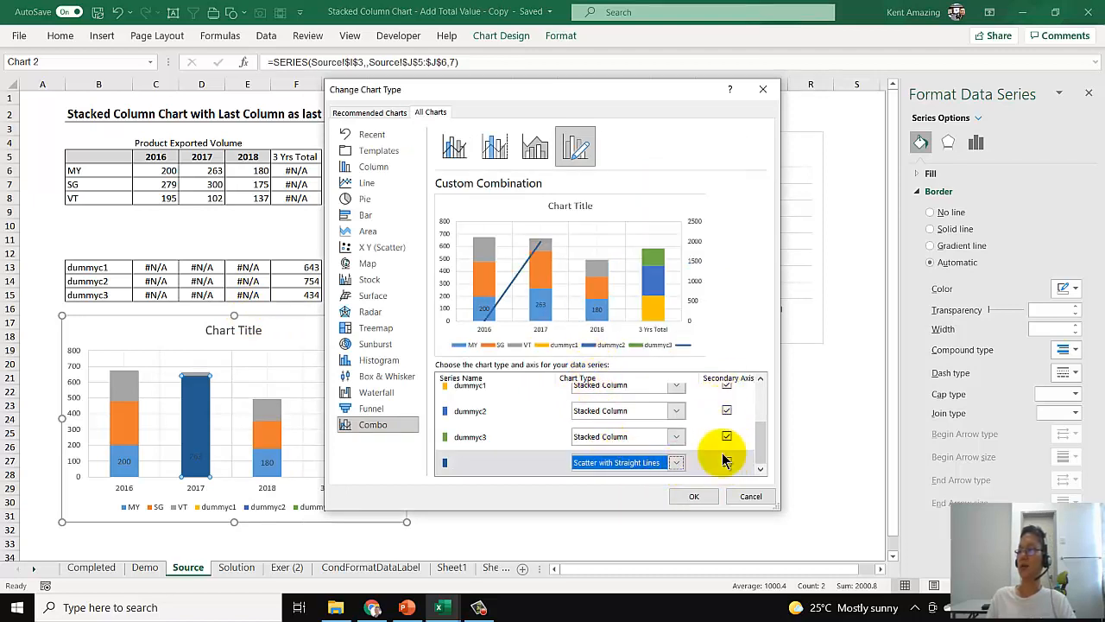
{"action": "left_click", "coordinate": [695, 497]}
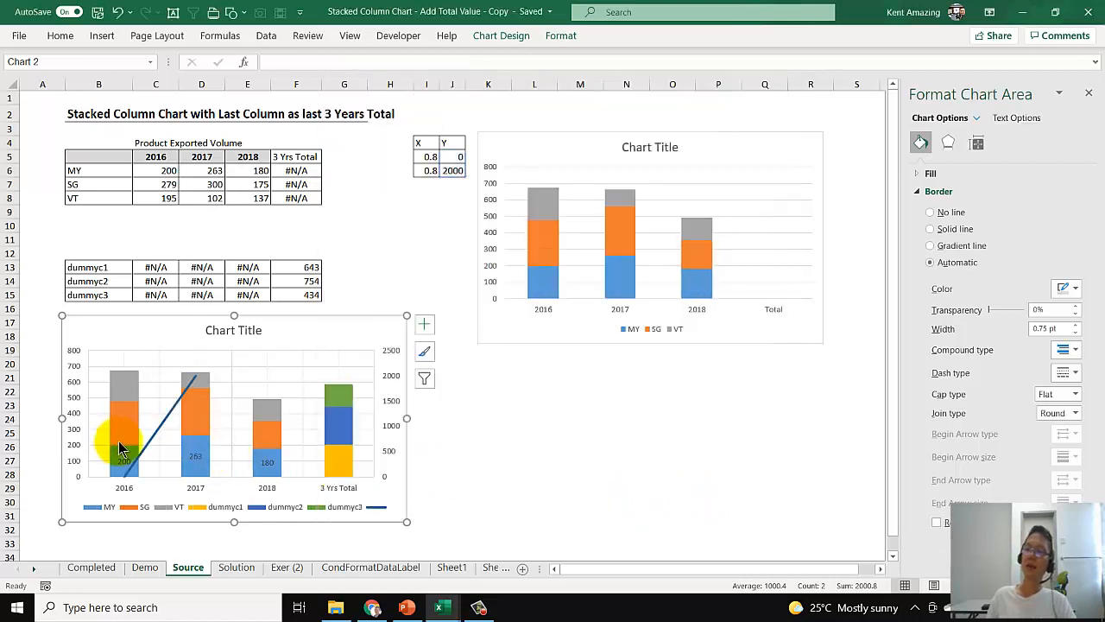
{"action": "left_click", "coordinate": [159, 426]}
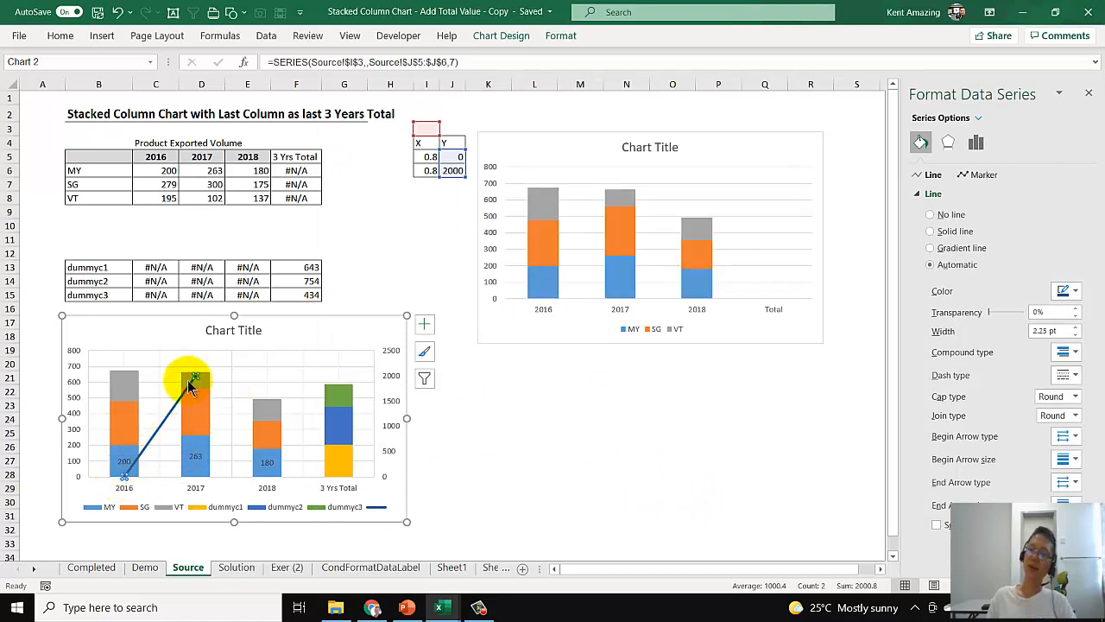
Step: Show the secondary horizontal axis on the lower chart
{"action": "right_click", "coordinate": [172, 415]}
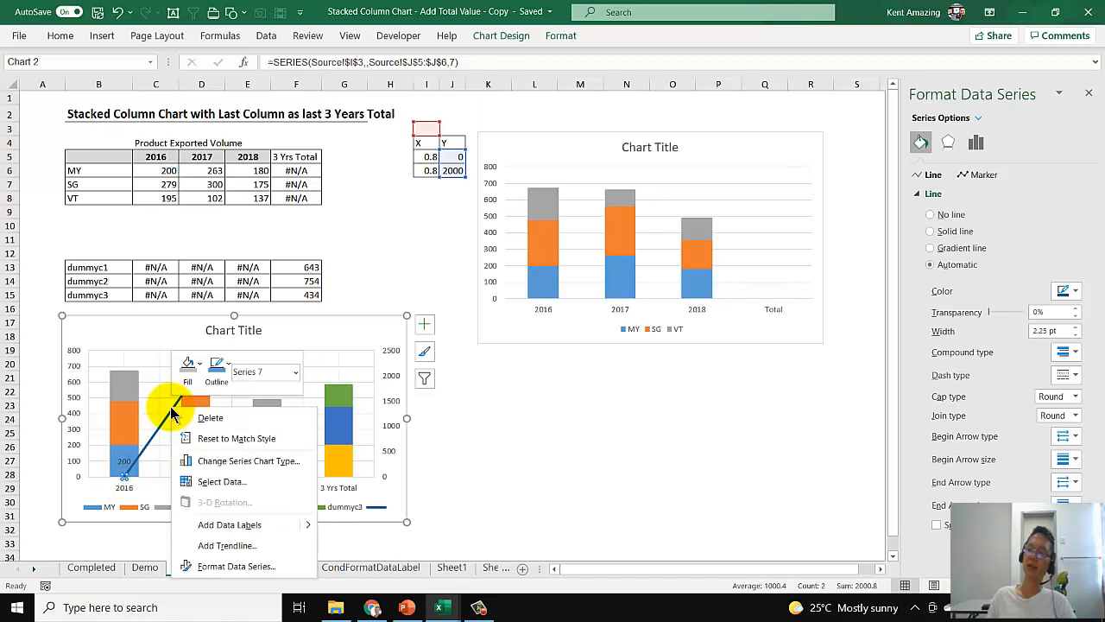
{"action": "left_click", "coordinate": [424, 325]}
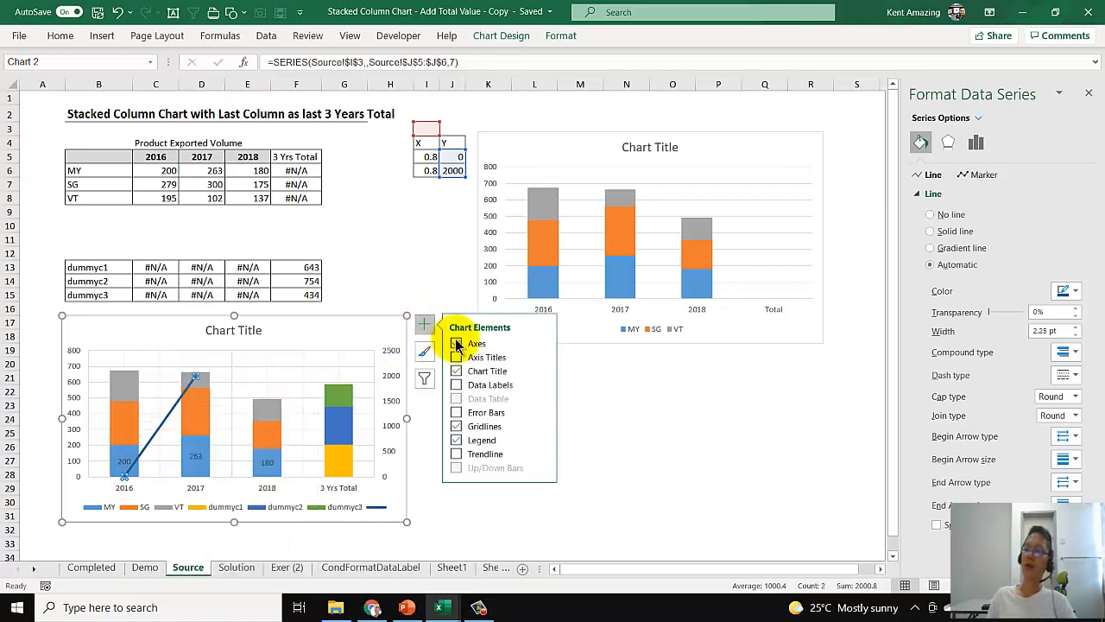
{"action": "left_click", "coordinate": [542, 342]}
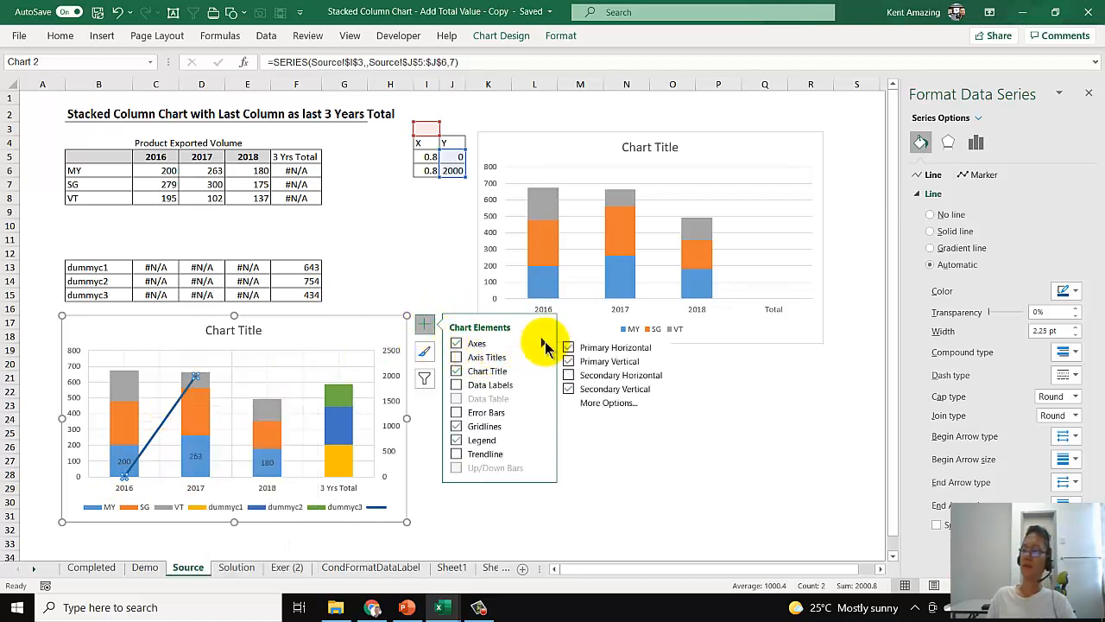
{"action": "left_click", "coordinate": [596, 376]}
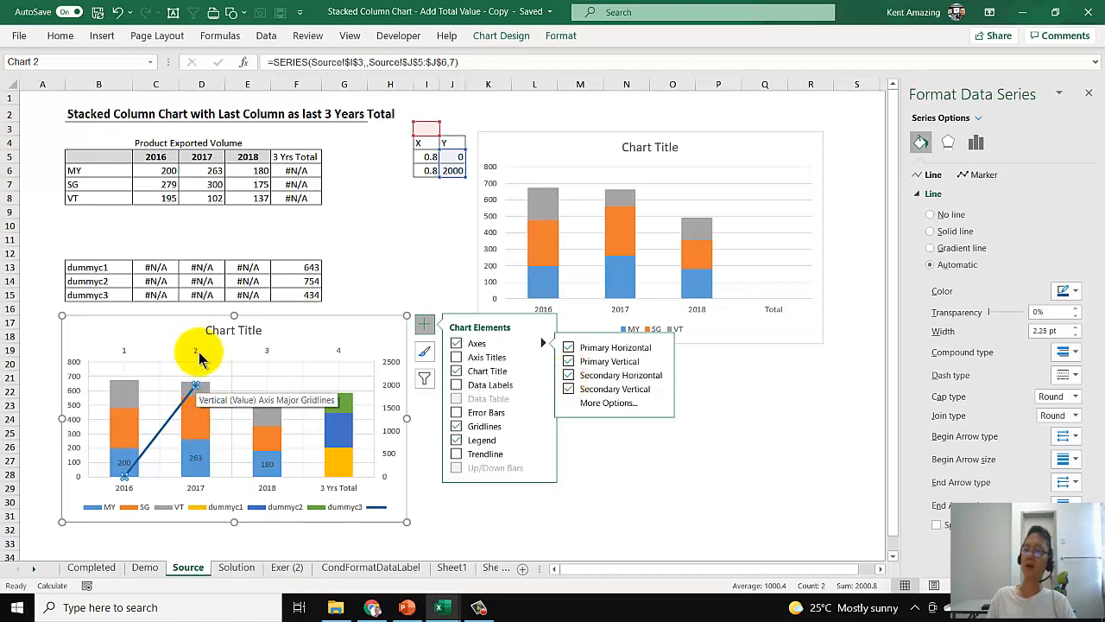
{"action": "right_click", "coordinate": [172, 420]}
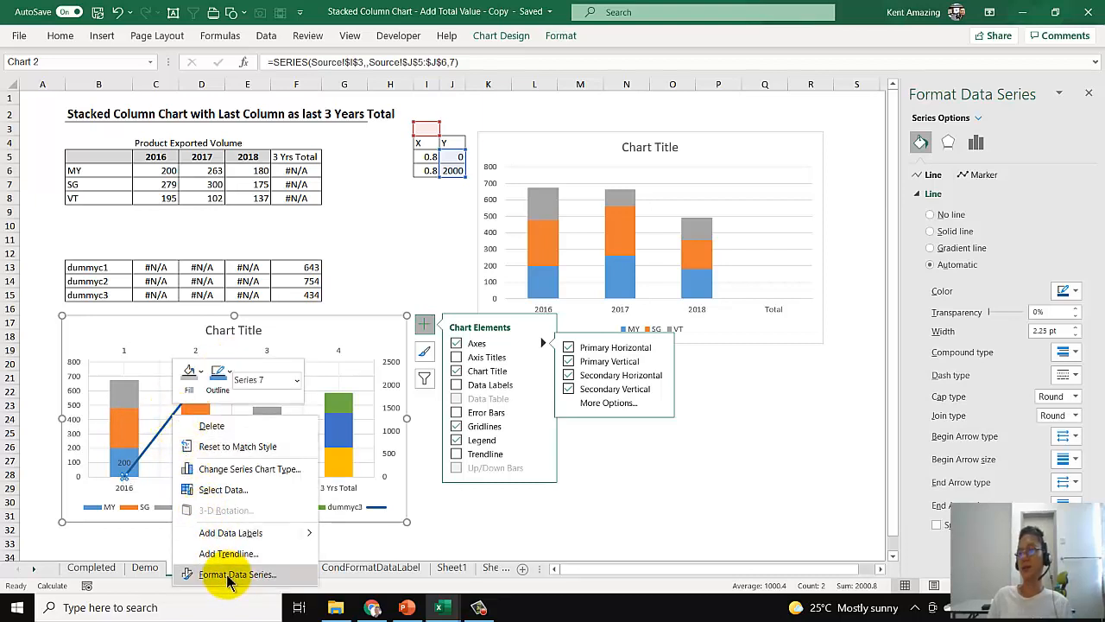
{"action": "left_click", "coordinate": [225, 489]}
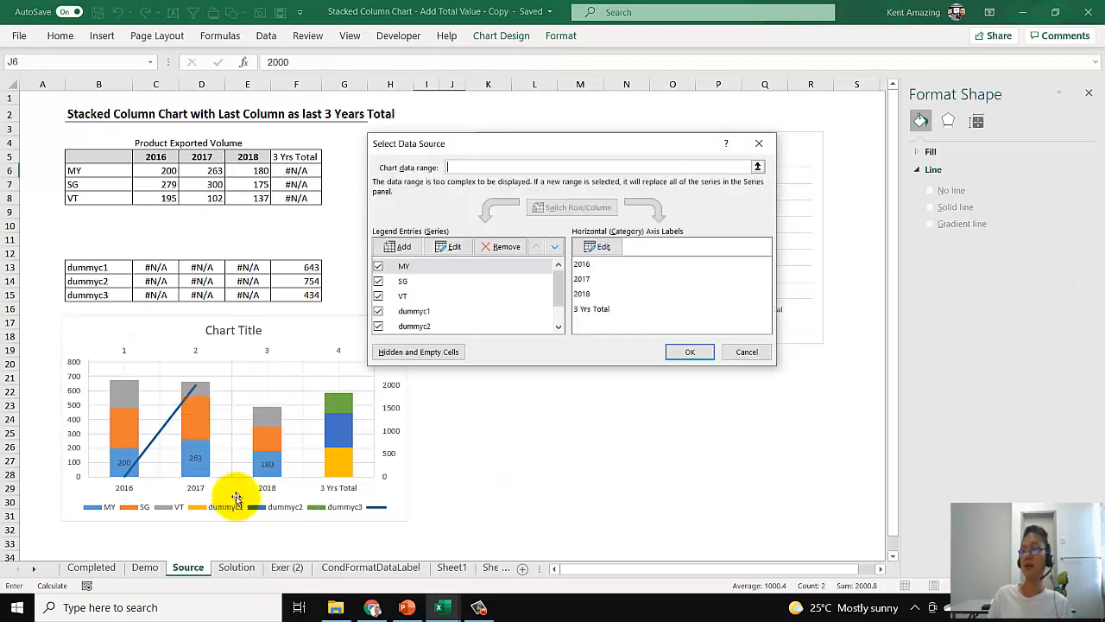
{"action": "scroll", "coordinate": [453, 294], "scroll_direction": "down", "scroll_amount": 3}
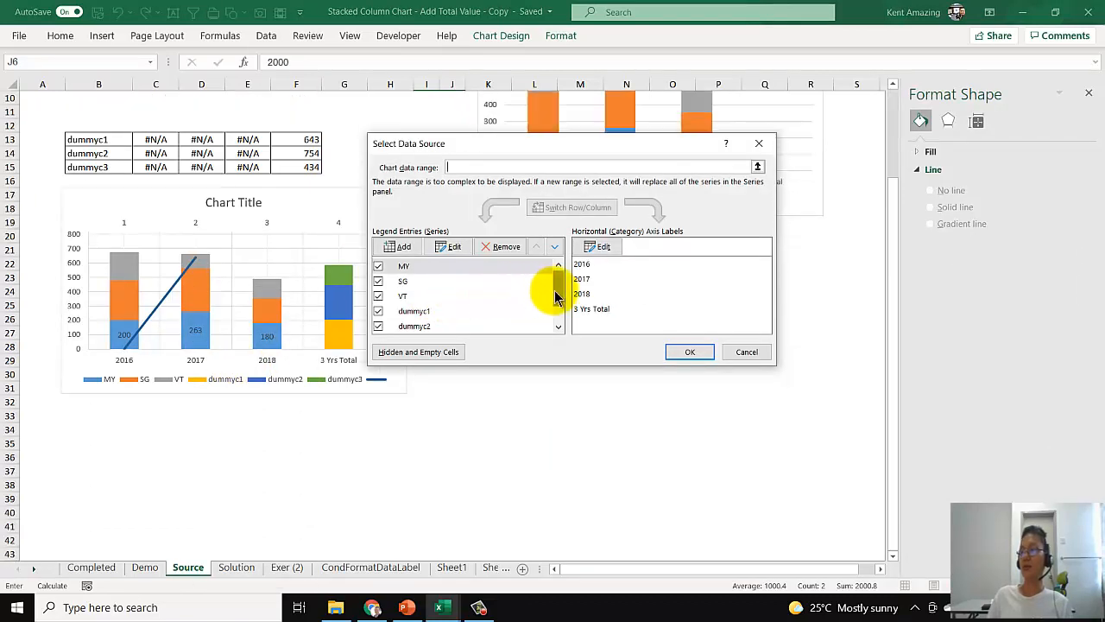
{"action": "scroll", "coordinate": [529, 328], "scroll_direction": "down", "scroll_amount": 1}
{"action": "left_click", "coordinate": [483, 328]}
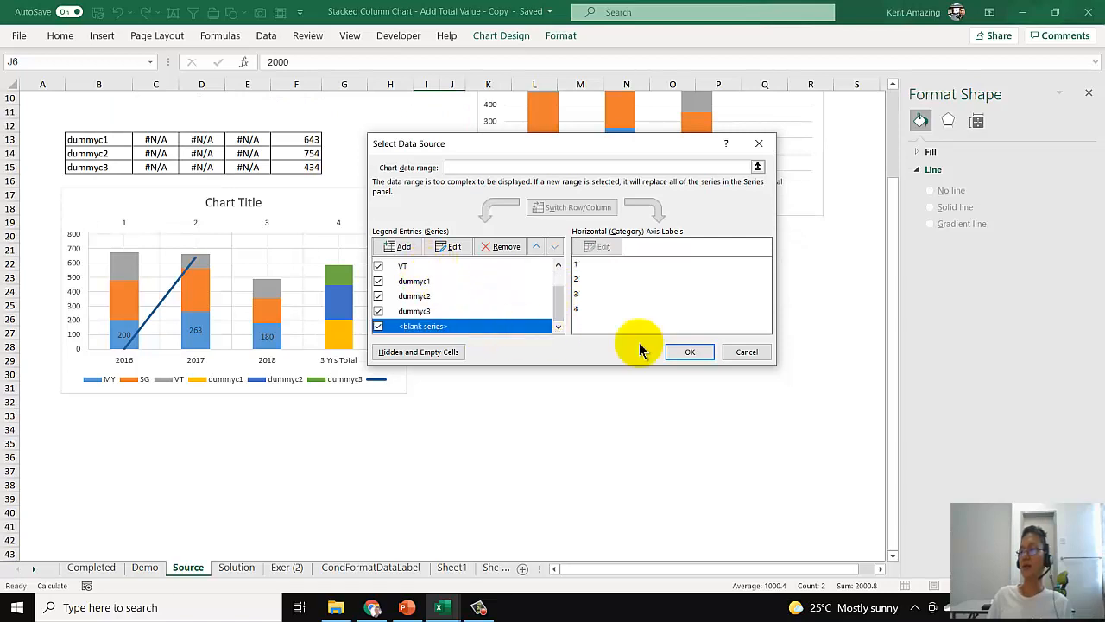
{"action": "left_click", "coordinate": [745, 351]}
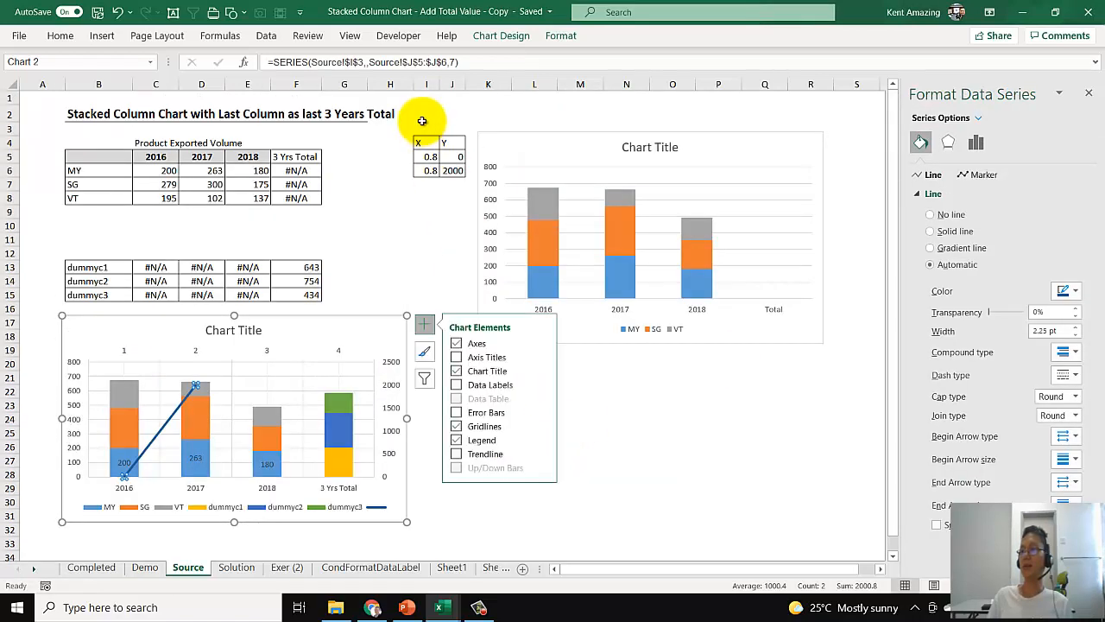
Step: Enter Cut Off in cell I3 as the name of the scatter series
{"action": "left_click", "coordinate": [424, 129]}
{"action": "type", "text": "Cut Off"}
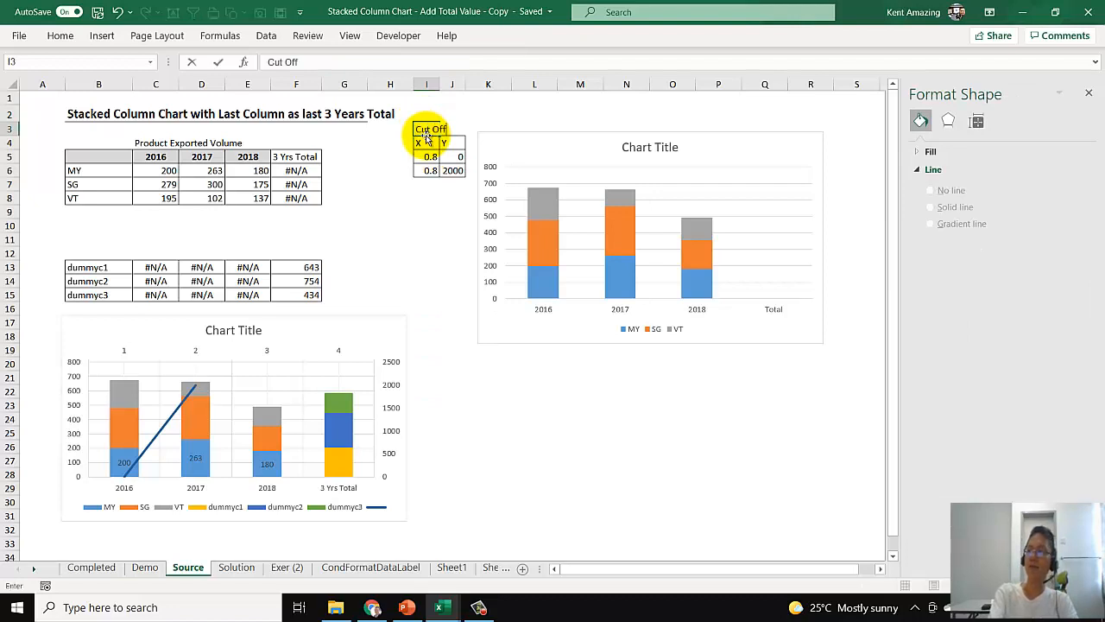
{"action": "key", "text": "Return"}
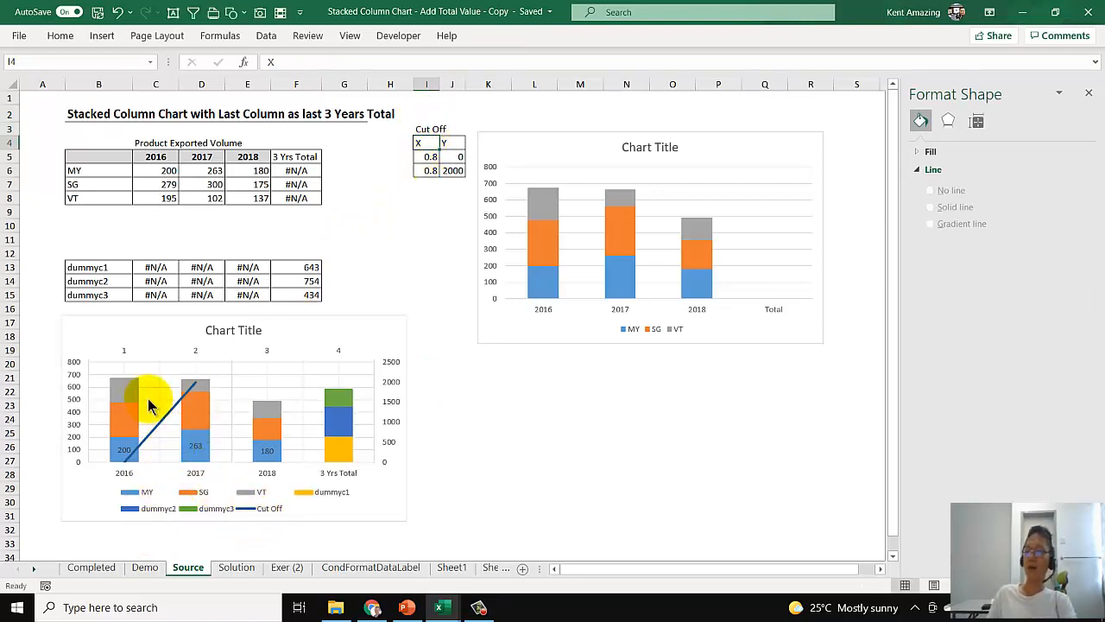
Step: Edit the Cut Off series in the lower chart's data source so its X values come from I5:I6
{"action": "left_click", "coordinate": [164, 420]}
{"action": "right_click", "coordinate": [164, 420]}
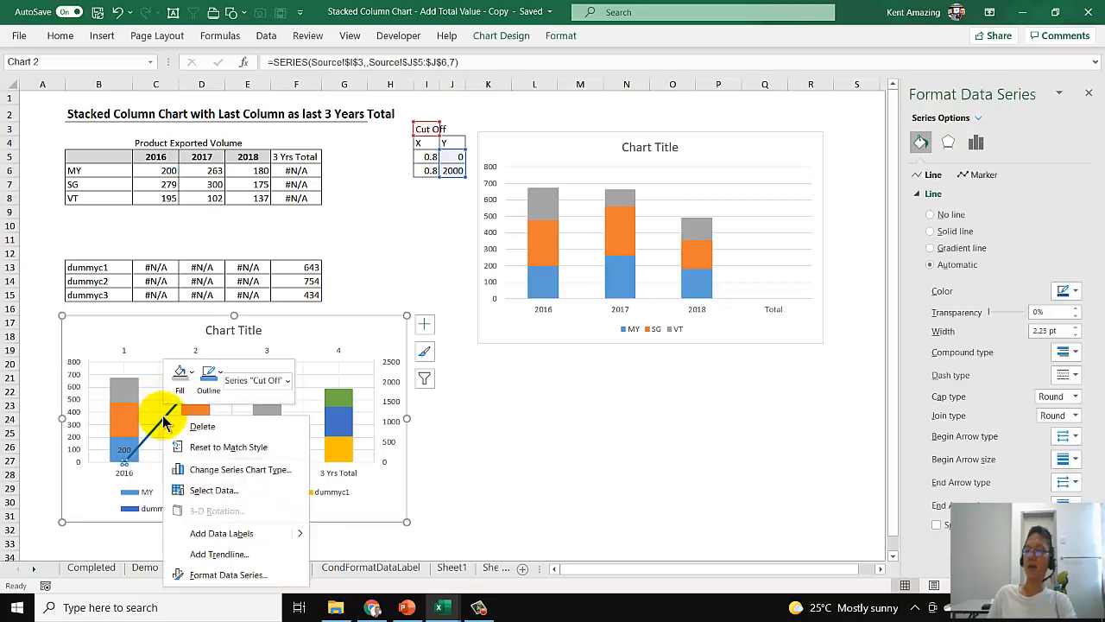
{"action": "left_click", "coordinate": [211, 491]}
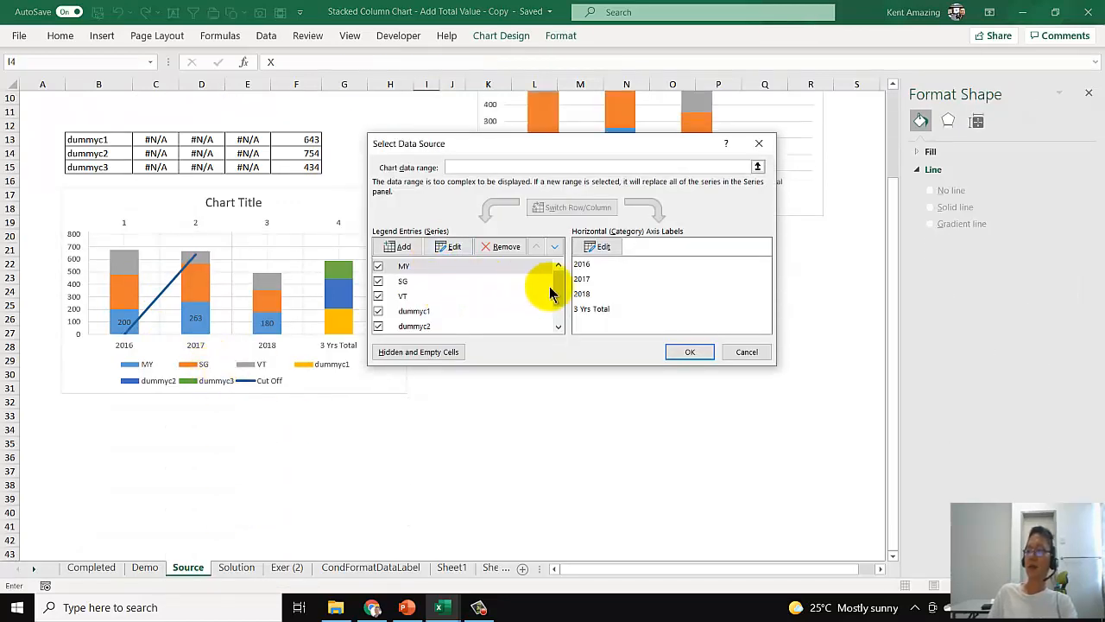
{"action": "left_click_drag", "start_coordinate": [556, 288], "coordinate": [557, 316]}
{"action": "left_click", "coordinate": [483, 327]}
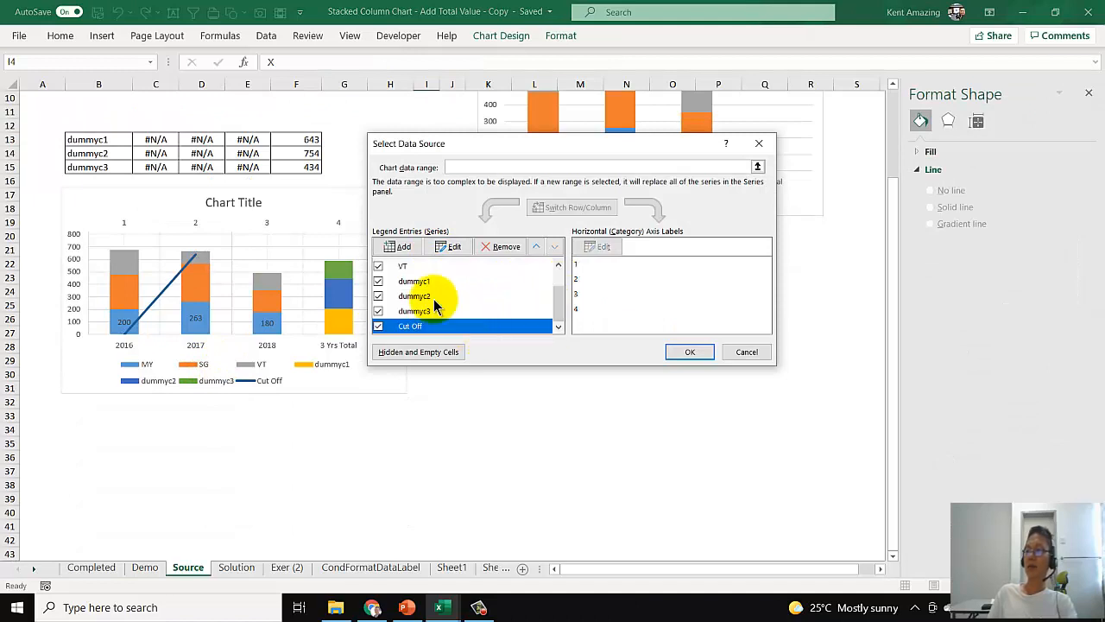
{"action": "left_click", "coordinate": [449, 246]}
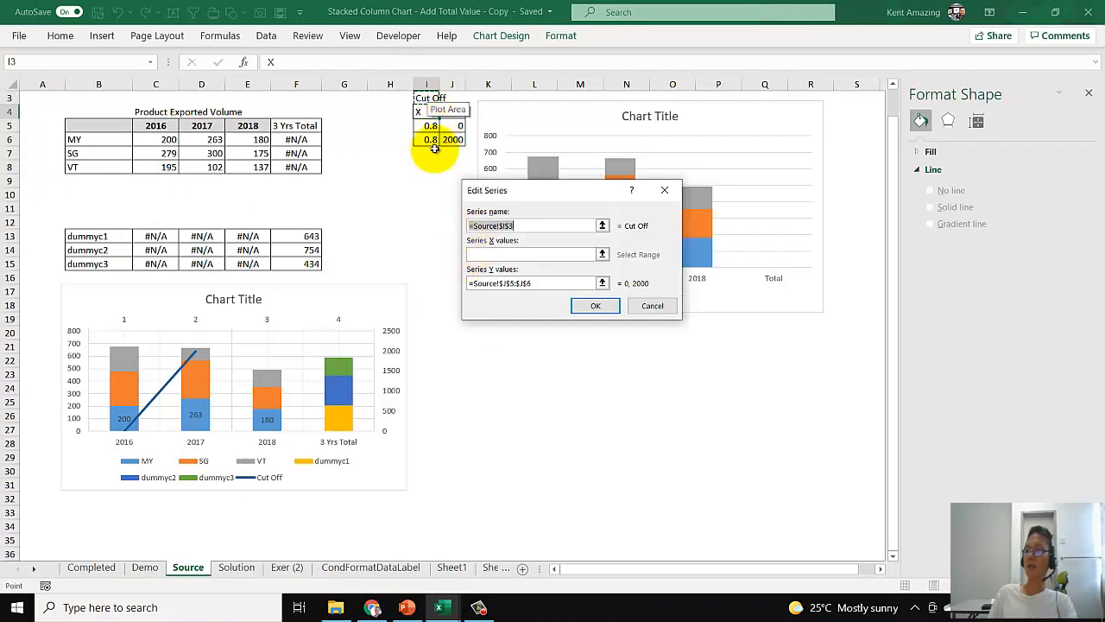
{"action": "left_click", "coordinate": [484, 254]}
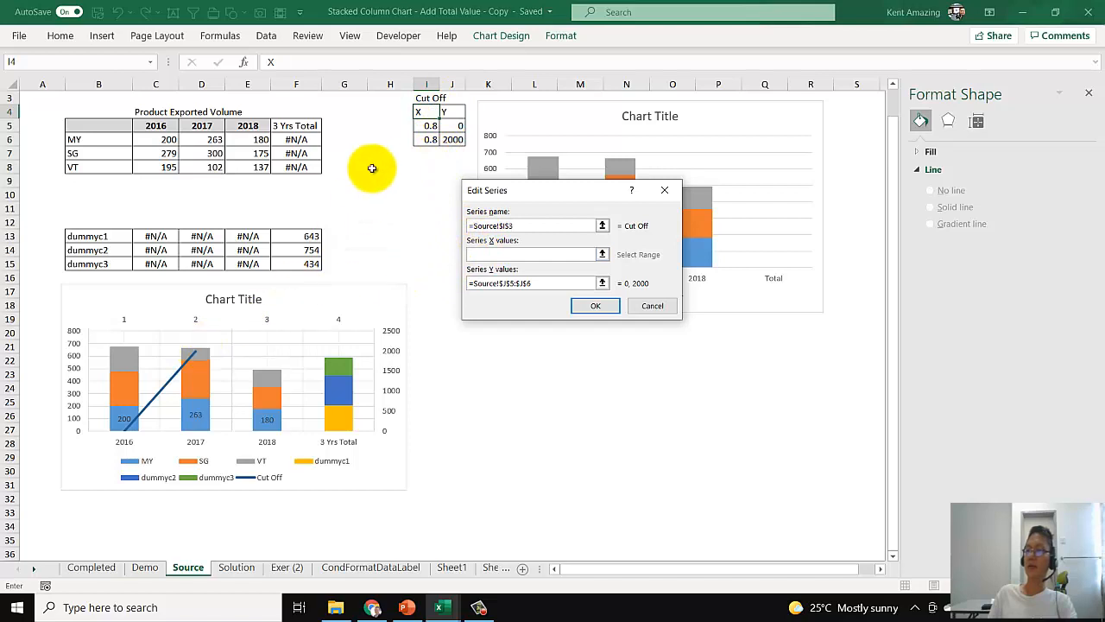
{"action": "left_click_drag", "start_coordinate": [429, 126], "coordinate": [425, 144]}
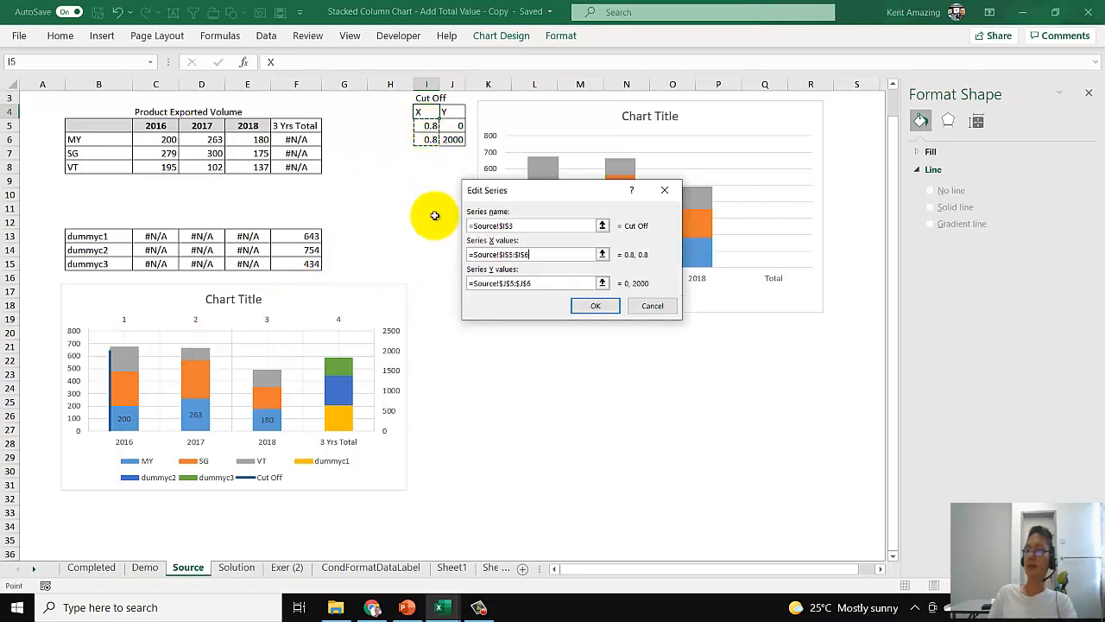
{"action": "left_click_drag", "start_coordinate": [545, 283], "coordinate": [446, 265]}
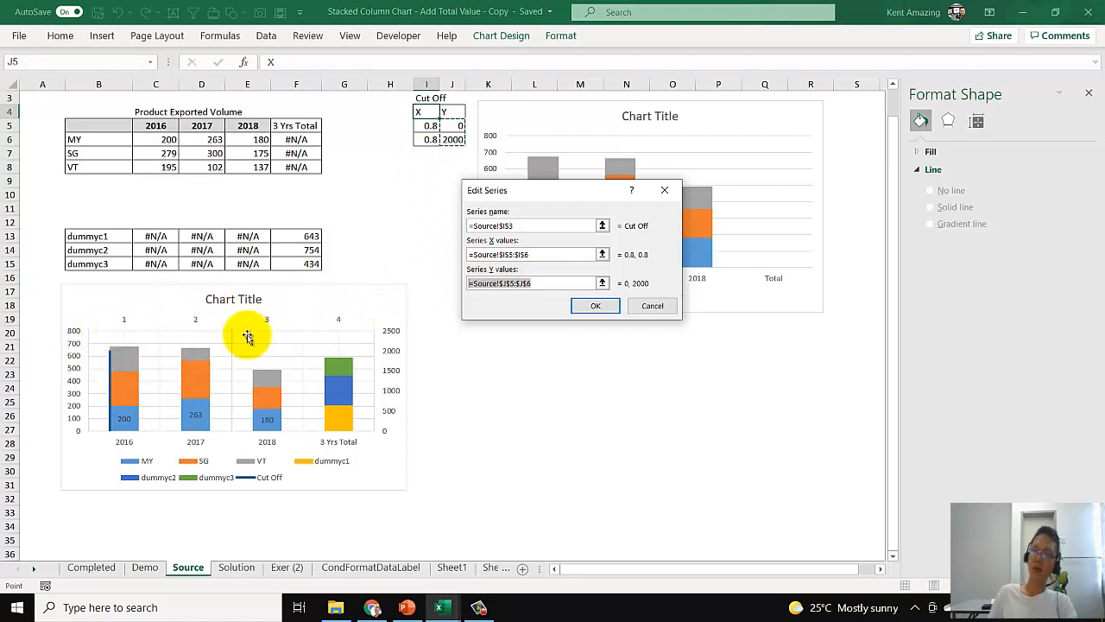
{"action": "left_click", "coordinate": [594, 307]}
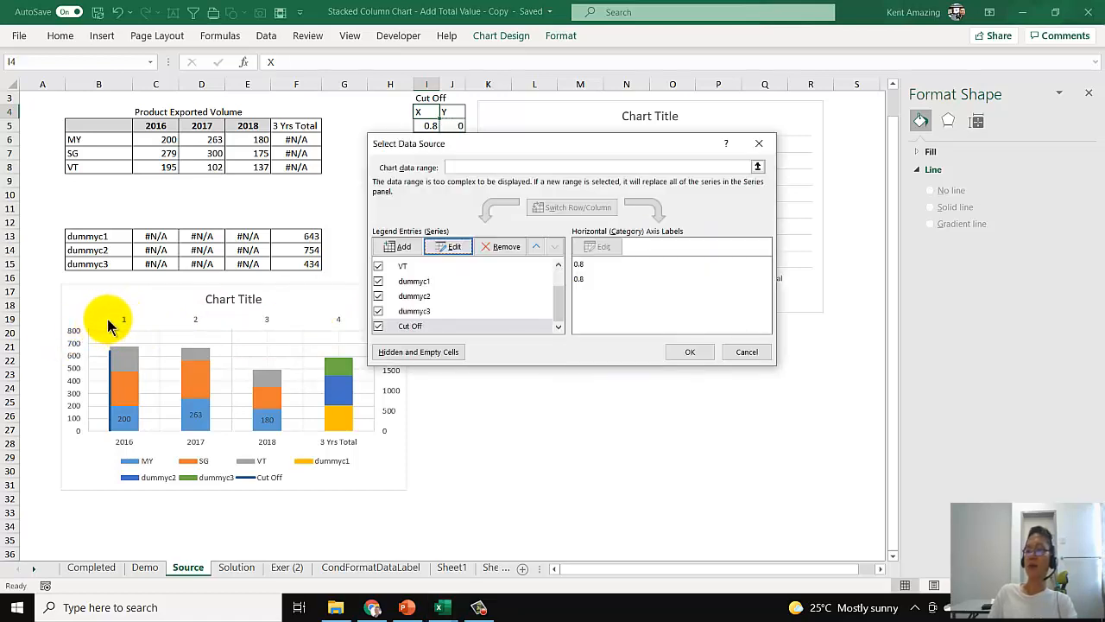
{"action": "left_click", "coordinate": [695, 355]}
Step: Set both X coordinates of the Cut Off line, in cells I5 and I6, to 3.5
{"action": "left_click", "coordinate": [425, 124]}
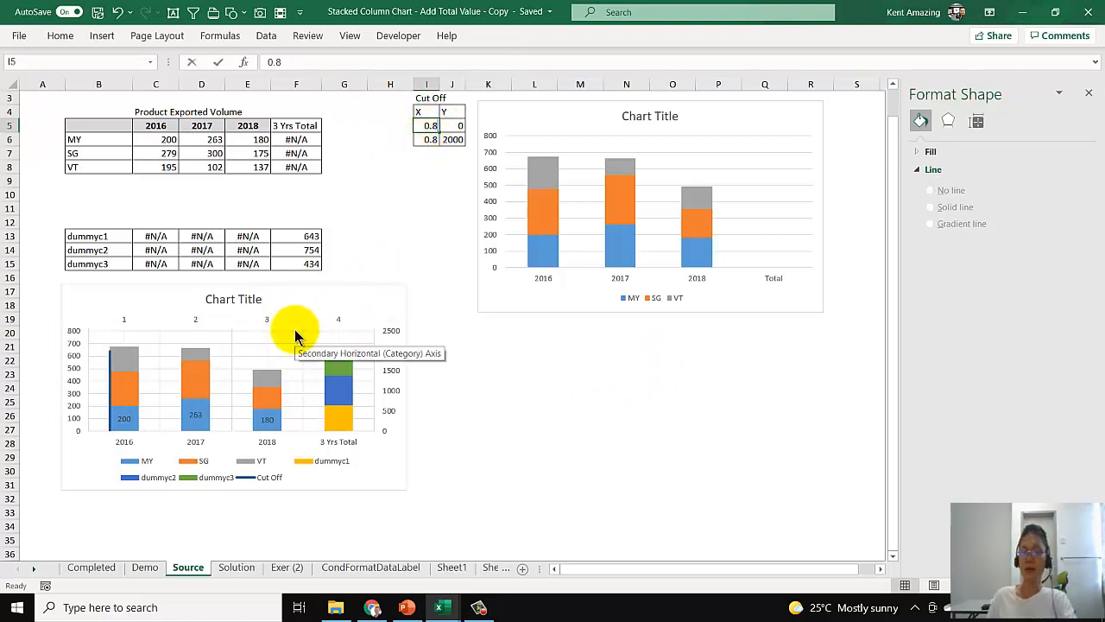
{"action": "type", "text": "3."}
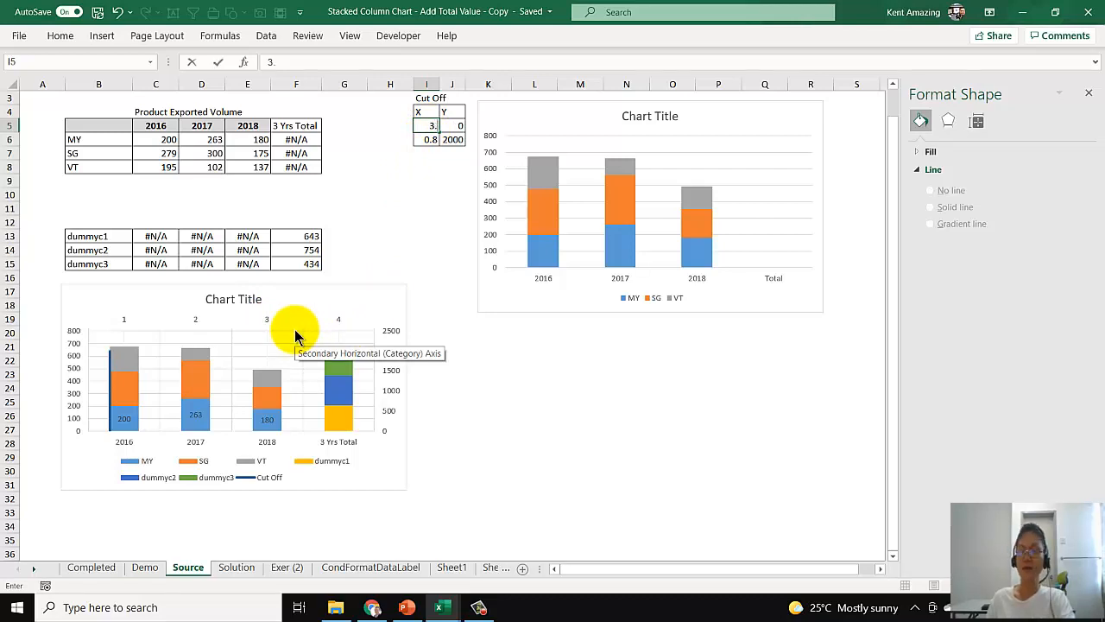
{"action": "type", "text": "5"}
{"action": "left_click", "coordinate": [293, 346]}
{"action": "left_click", "coordinate": [430, 140]}
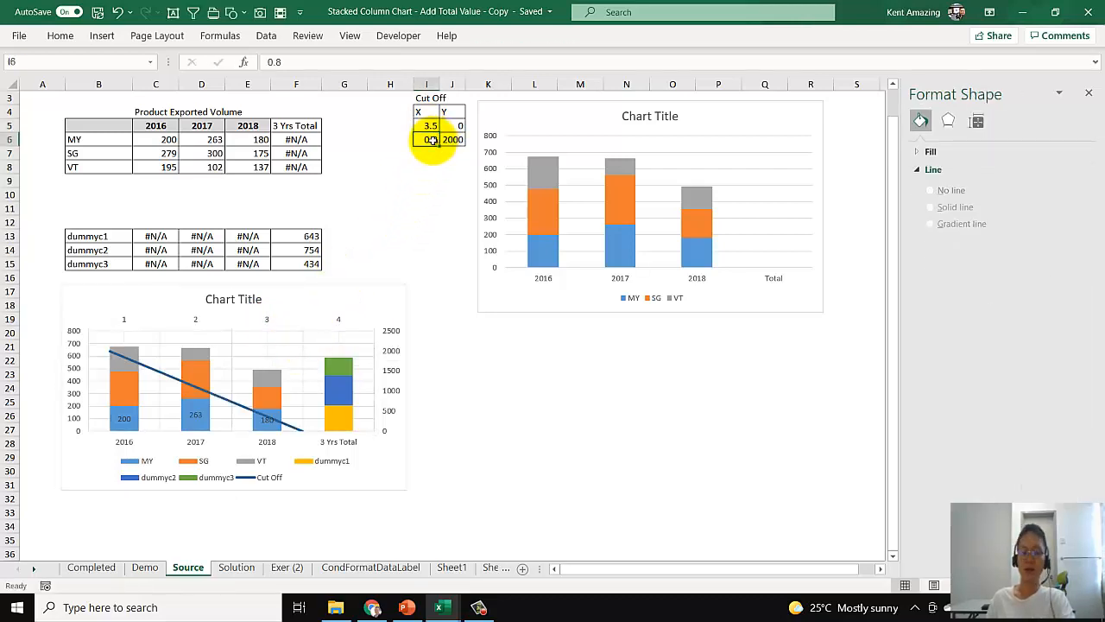
{"action": "type", "text": "3."}
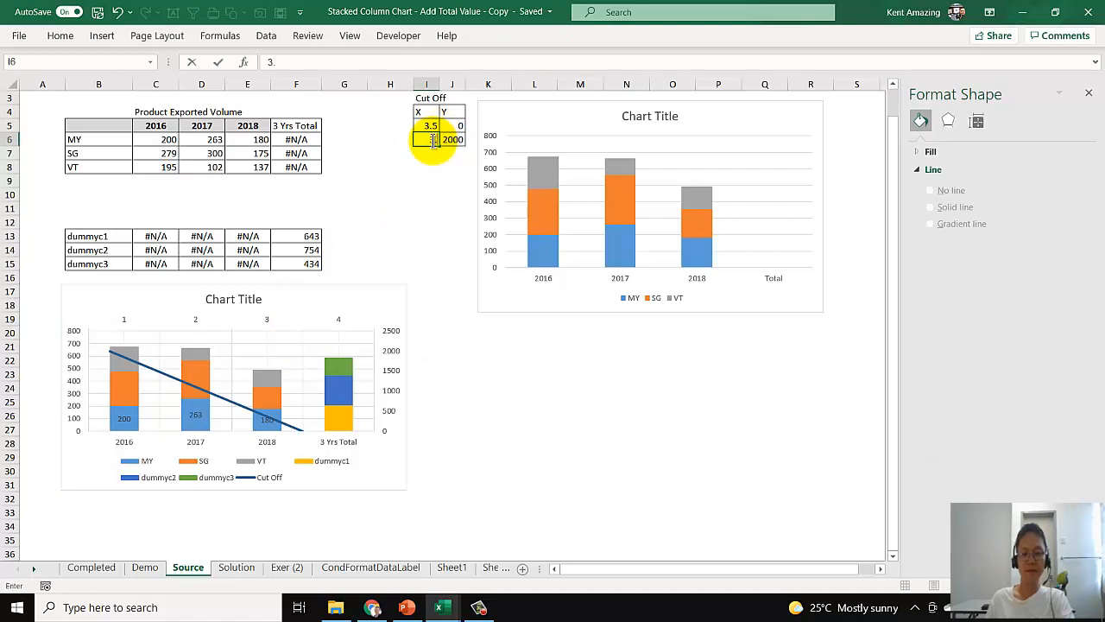
{"action": "type", "text": "5"}
{"action": "left_click", "coordinate": [387, 180]}
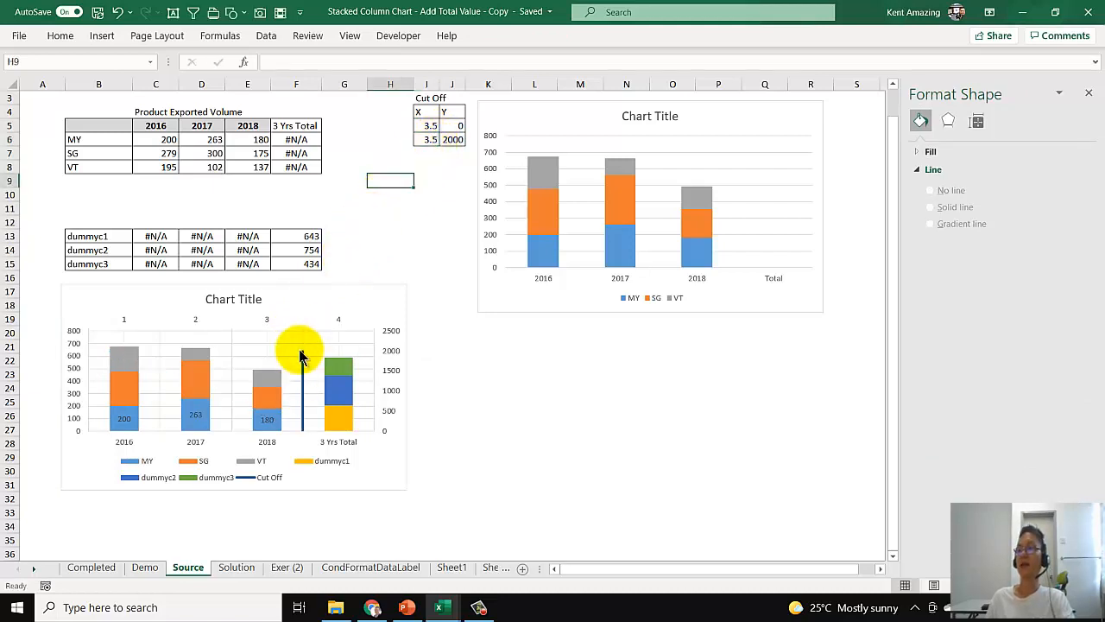
Step: Fix the lower chart's secondary vertical axis bounds at a minimum of 0 and a maximum of 2000
{"action": "left_click", "coordinate": [392, 340]}
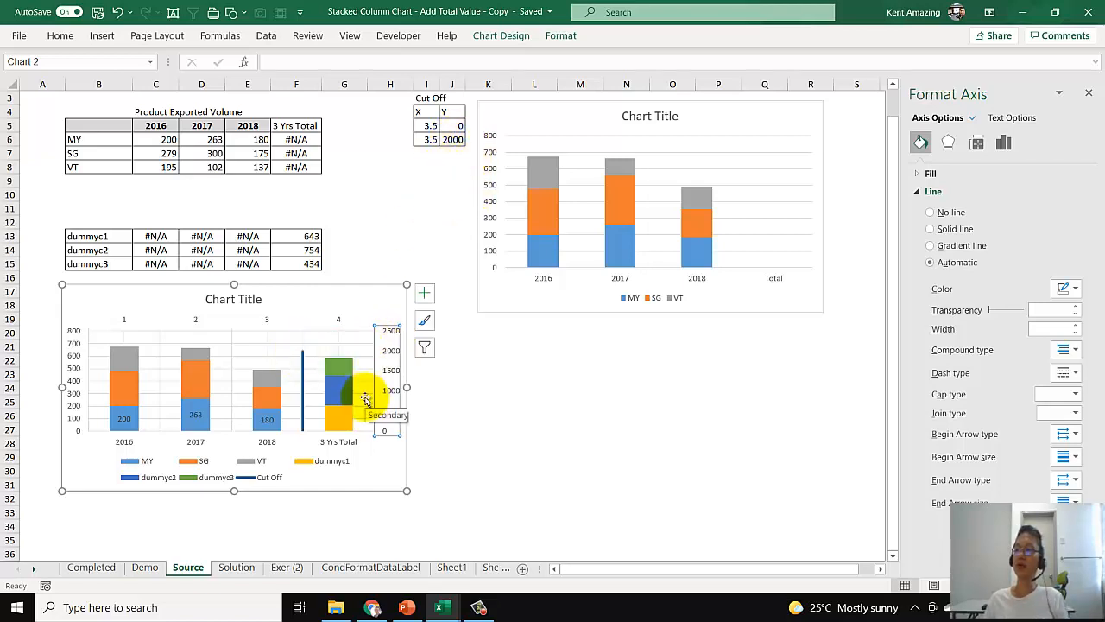
{"action": "right_click", "coordinate": [394, 356]}
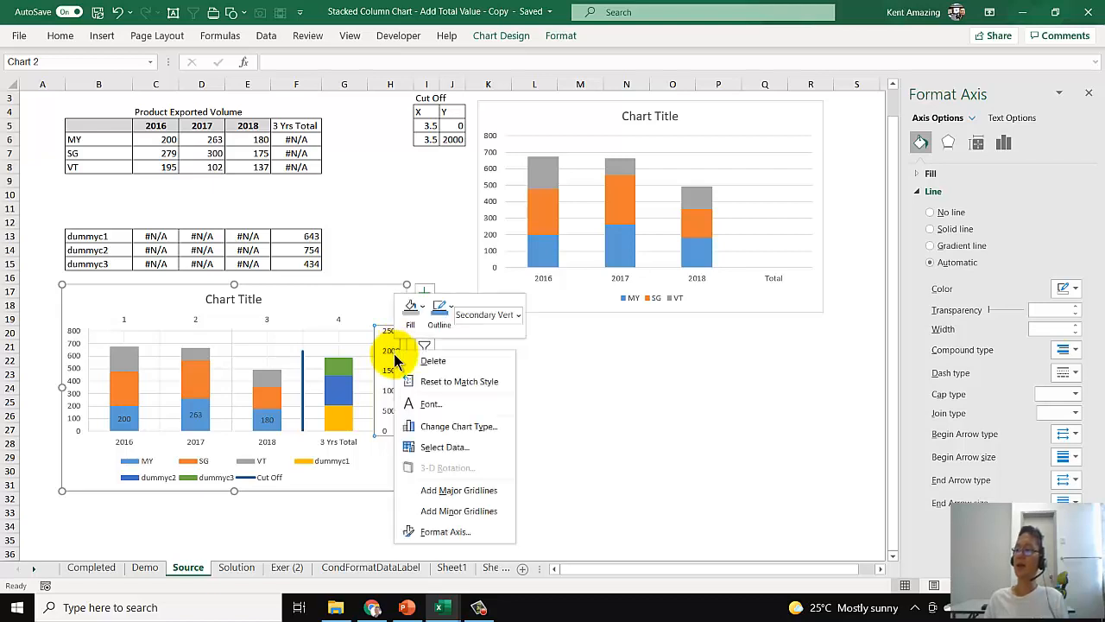
{"action": "left_click", "coordinate": [480, 529]}
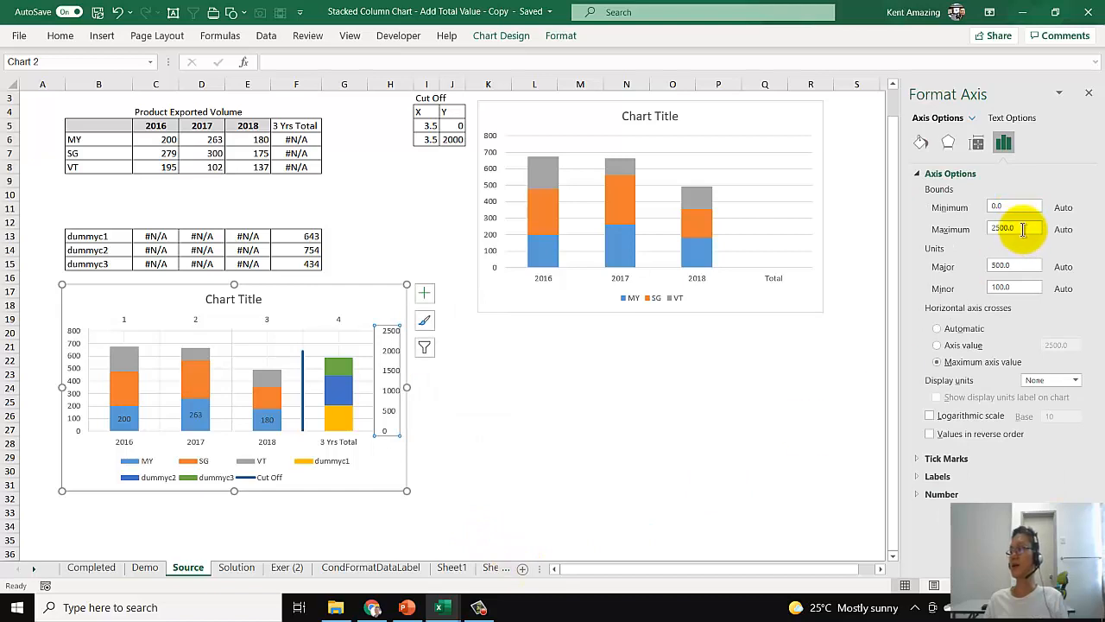
{"action": "left_click_drag", "start_coordinate": [1022, 229], "coordinate": [962, 226]}
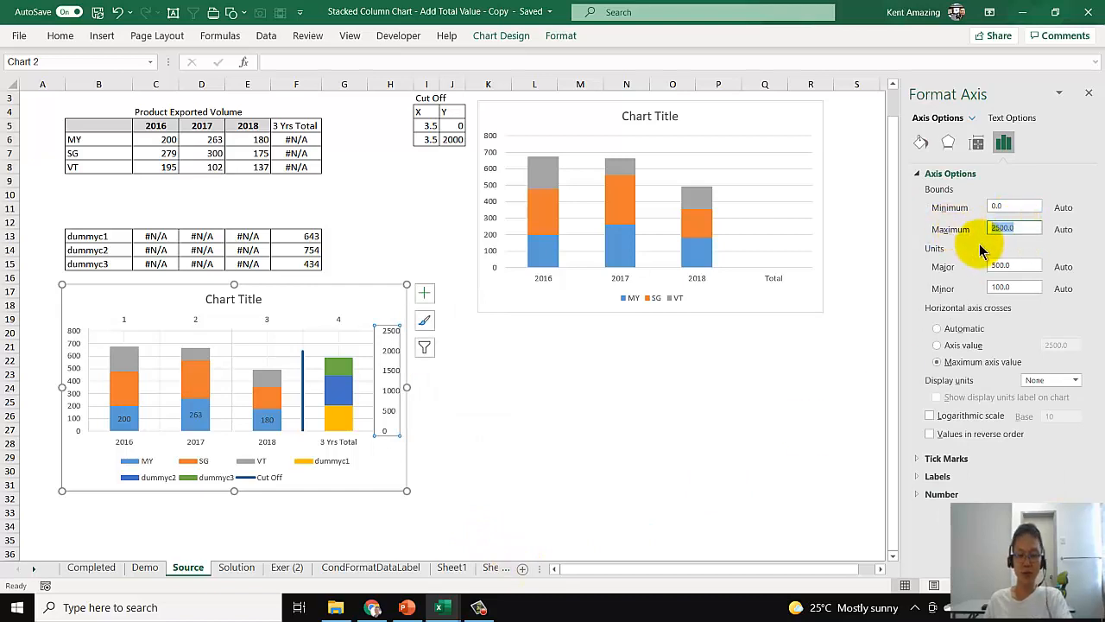
{"action": "type", "text": "2000"}
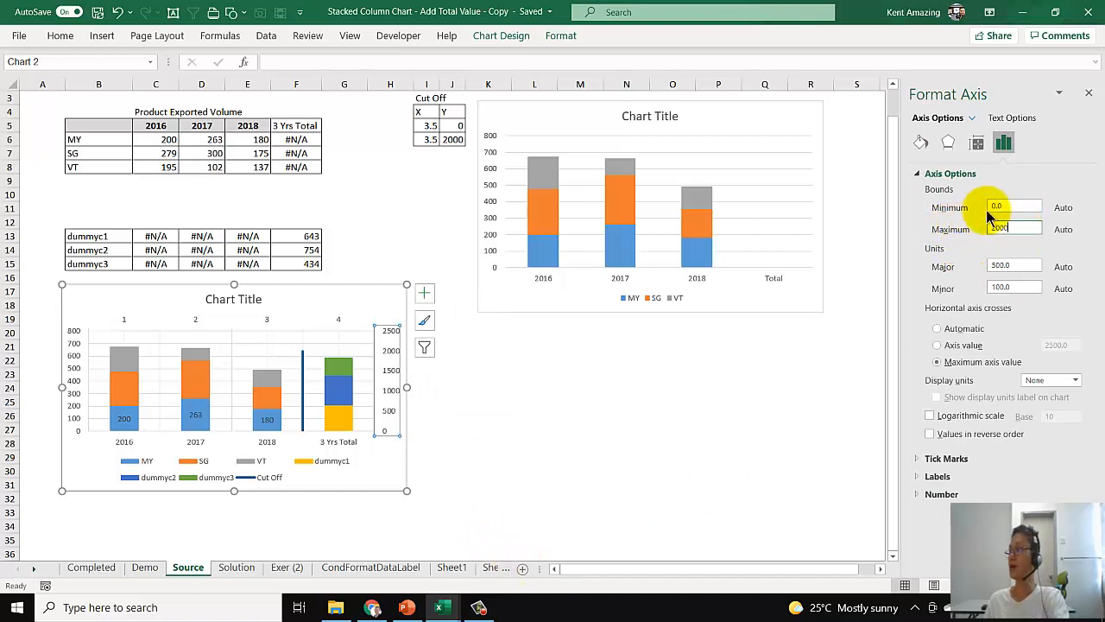
{"action": "left_click", "coordinate": [996, 207]}
{"action": "left_click_drag", "start_coordinate": [1007, 207], "coordinate": [978, 207]}
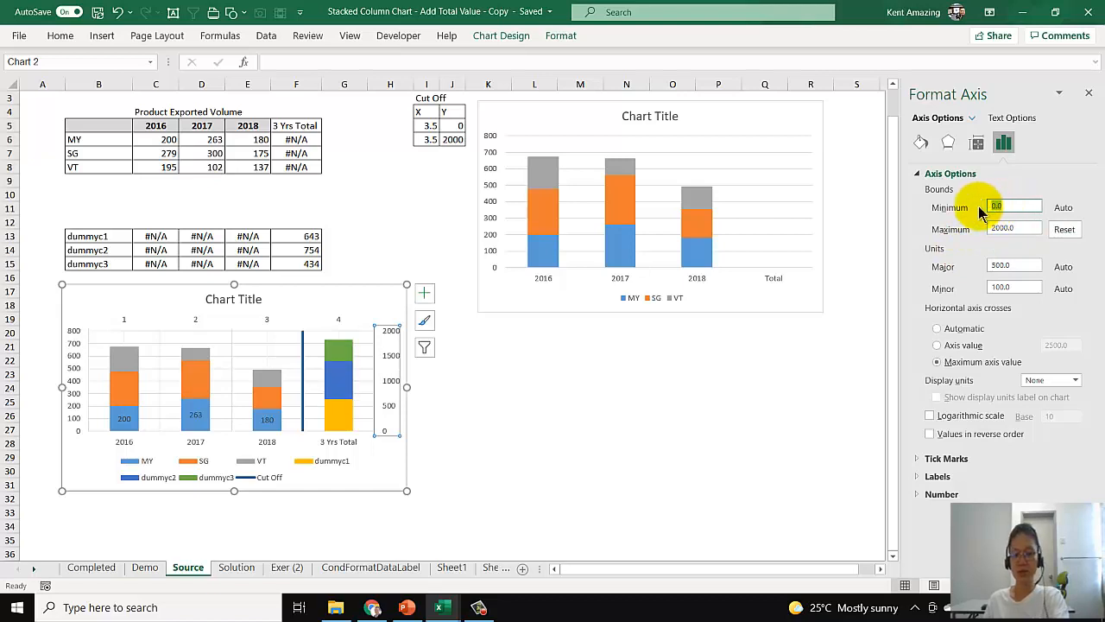
{"action": "left_click", "coordinate": [1001, 227]}
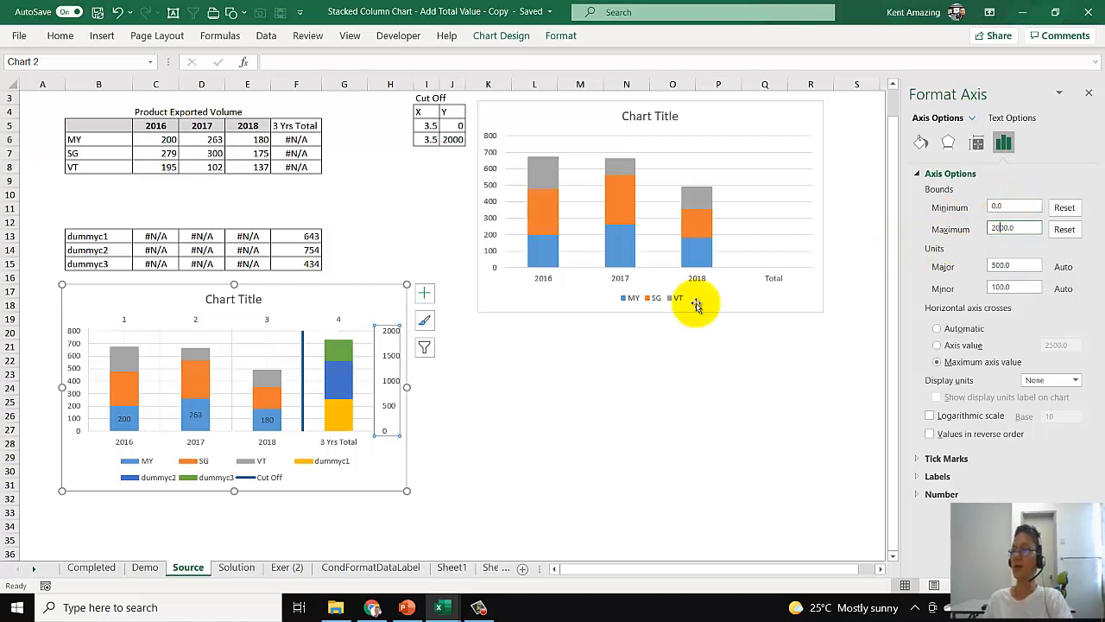
Step: Recolor the vertical Cut Off line in the lower chart with a dark gray theme outline
{"action": "left_click", "coordinate": [303, 420]}
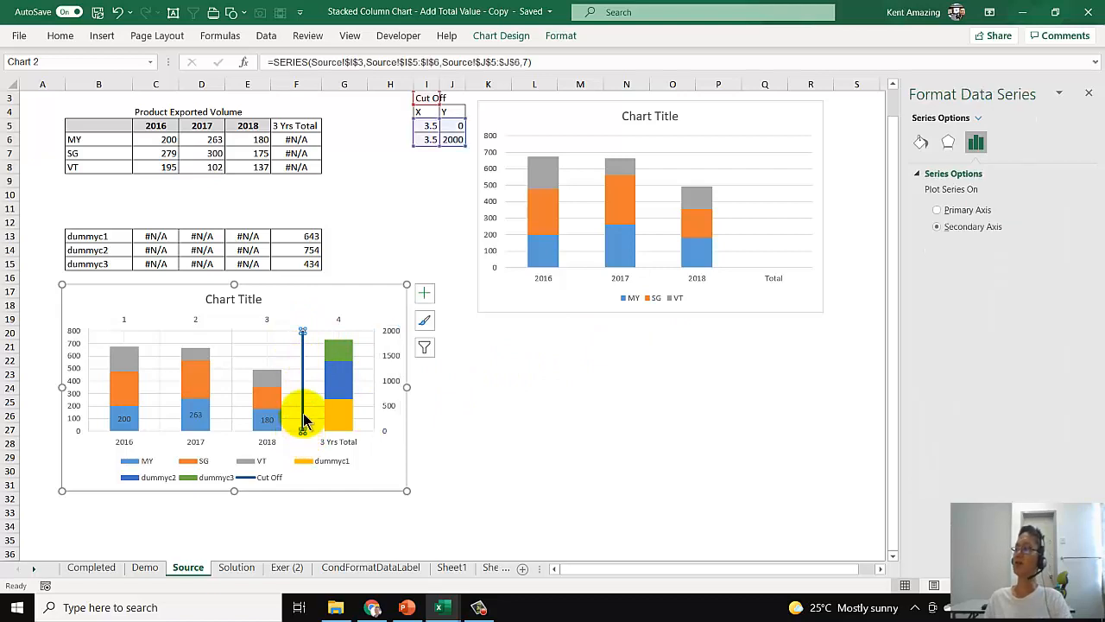
{"action": "right_click", "coordinate": [302, 421]}
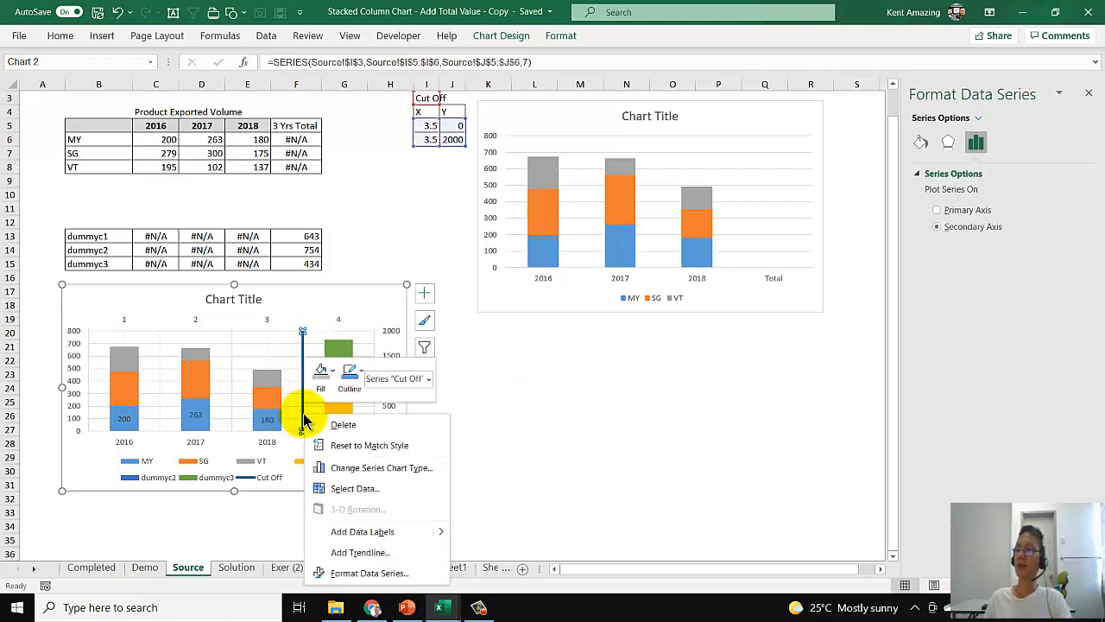
{"action": "left_click", "coordinate": [349, 375]}
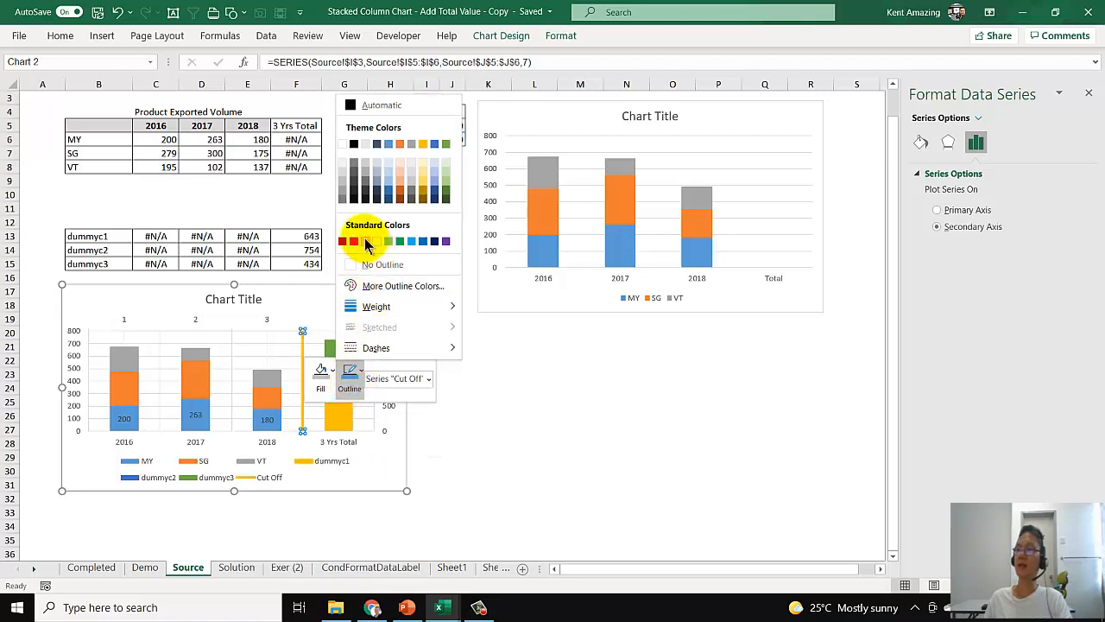
{"action": "left_click", "coordinate": [343, 195]}
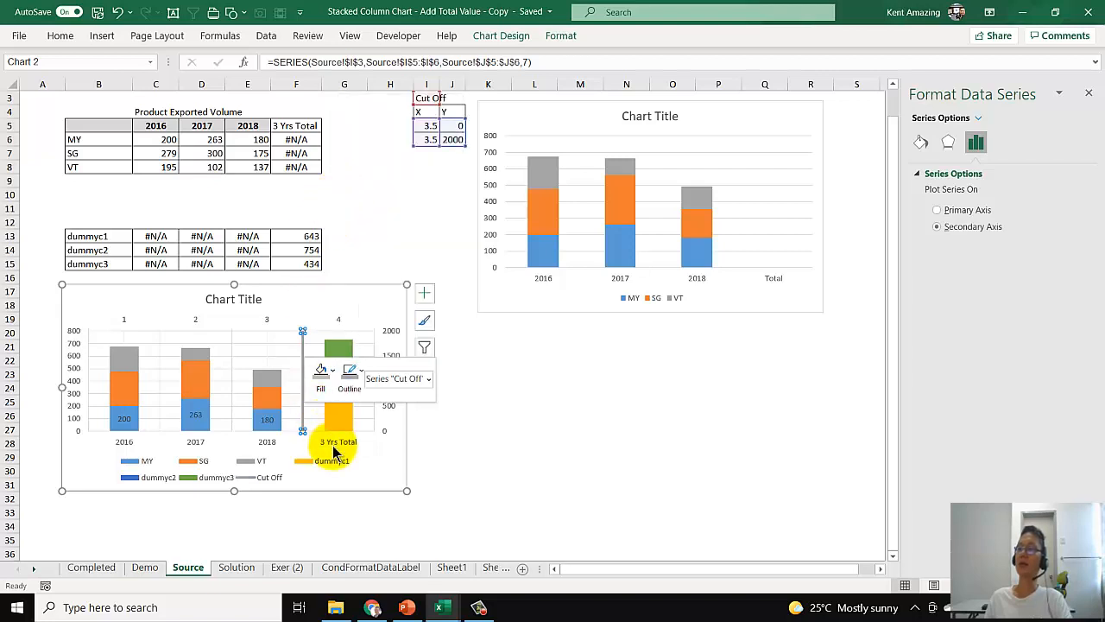
Step: Delete all the gridlines and the secondary horizontal axis numbered 1 to 4 from the lower chart
{"action": "left_click", "coordinate": [267, 352]}
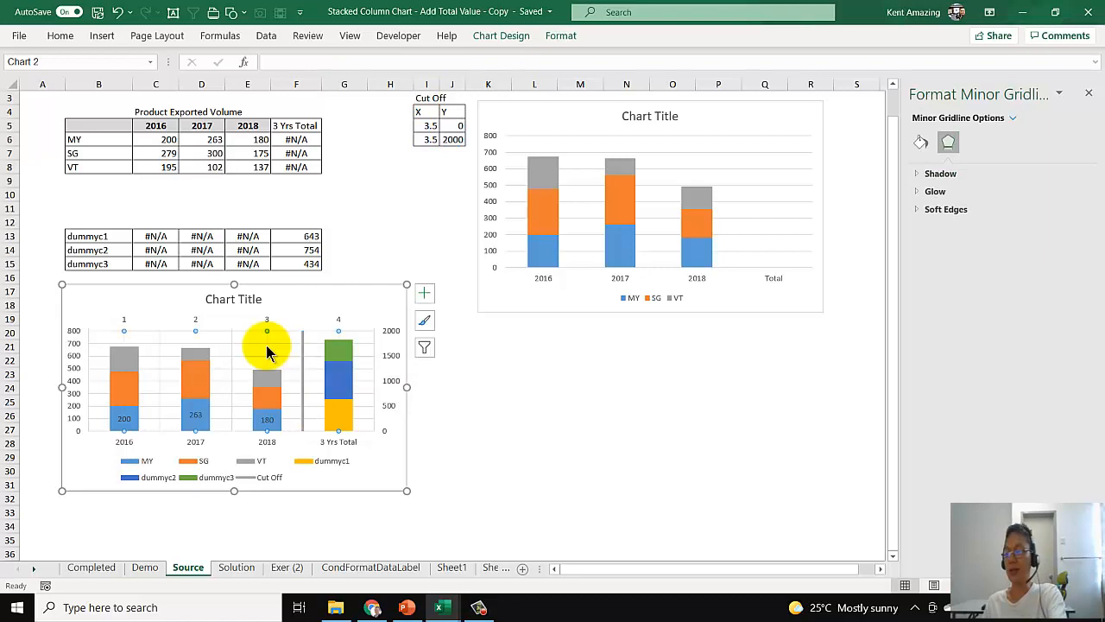
{"action": "left_click", "coordinate": [266, 342]}
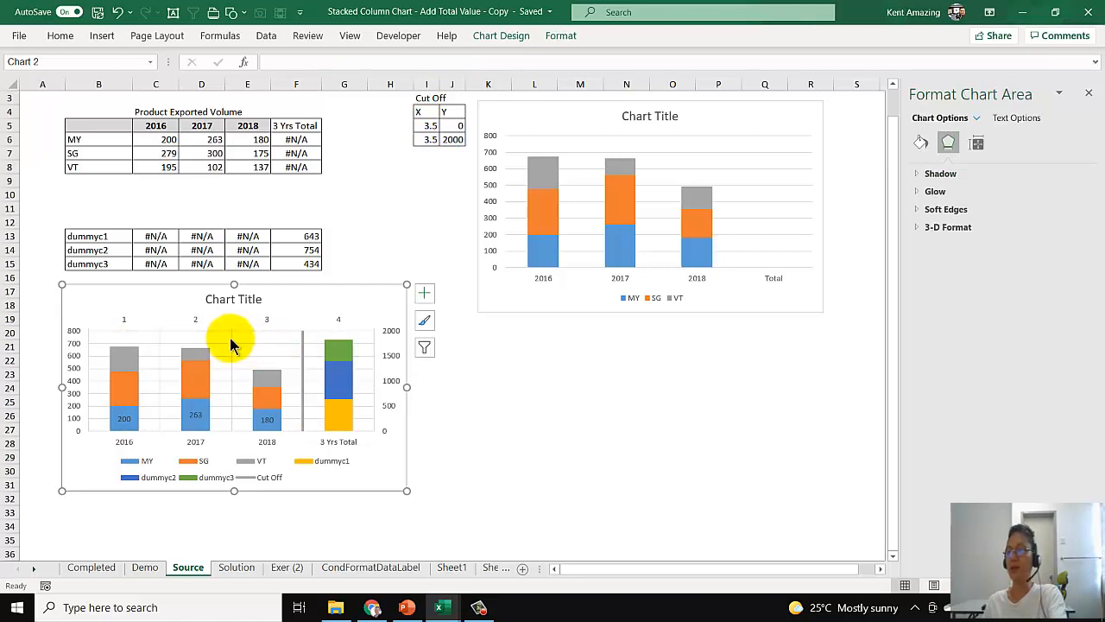
{"action": "left_click", "coordinate": [231, 335]}
{"action": "left_click", "coordinate": [239, 348]}
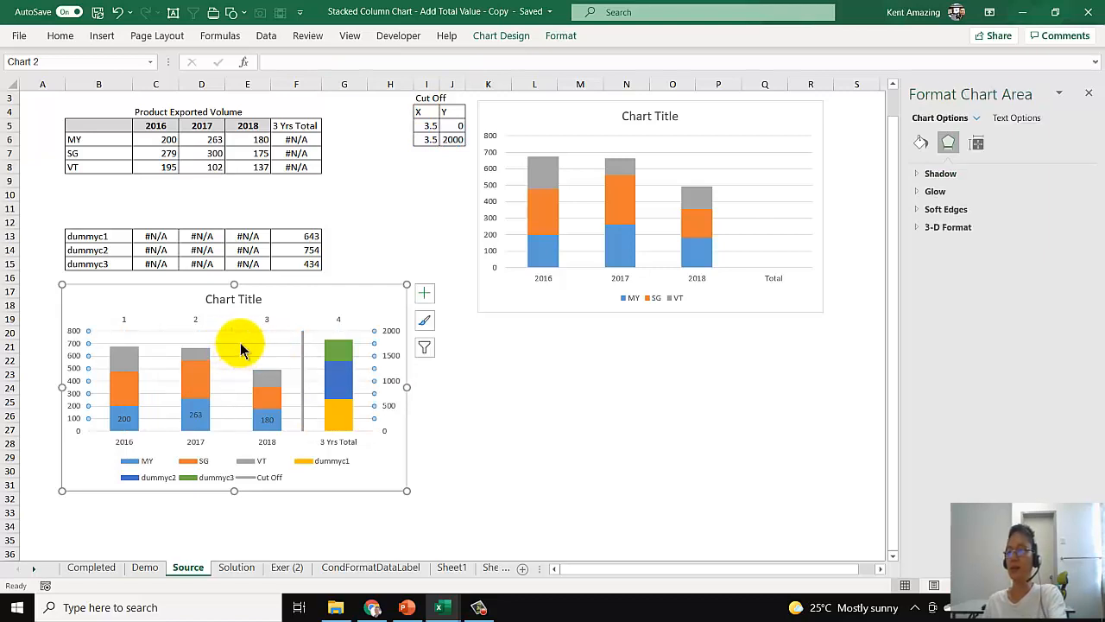
{"action": "left_click", "coordinate": [240, 343]}
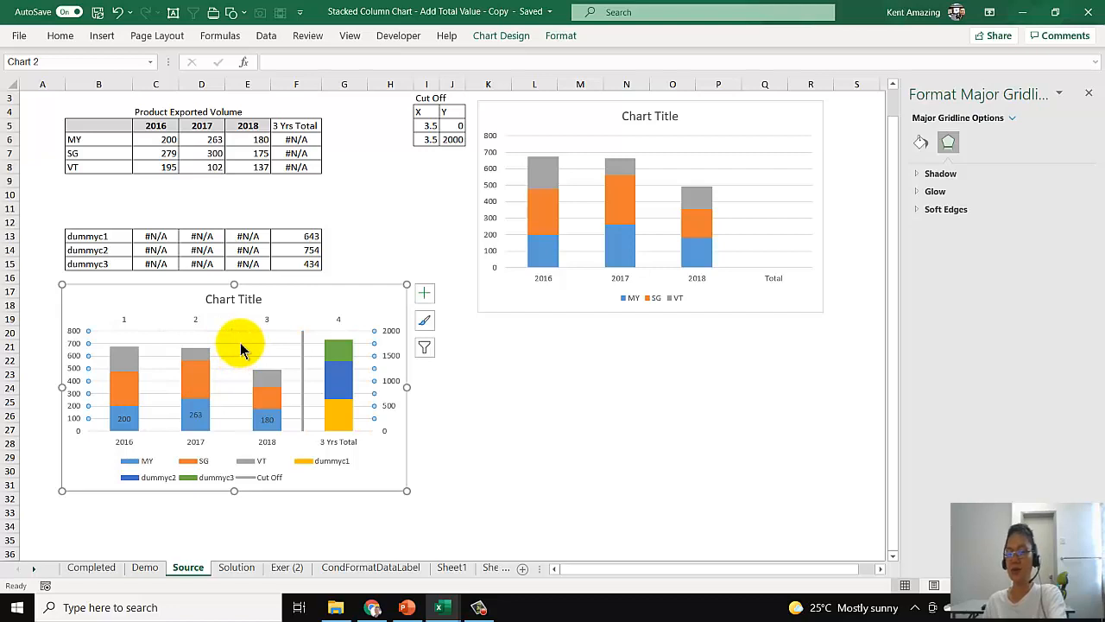
{"action": "left_click", "coordinate": [241, 348]}
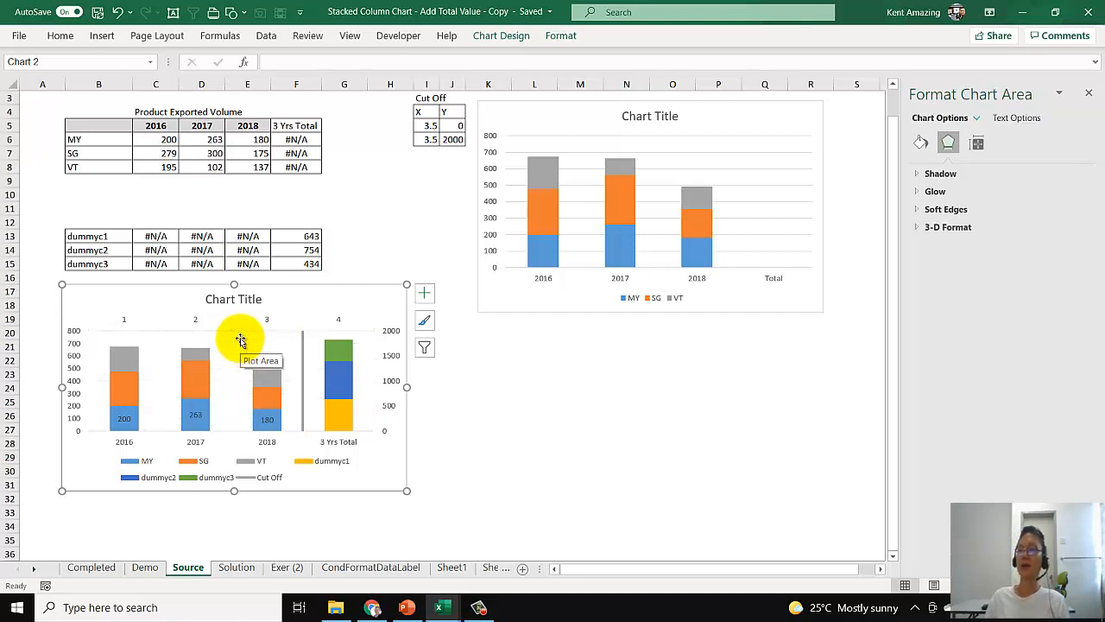
{"action": "left_click", "coordinate": [269, 320]}
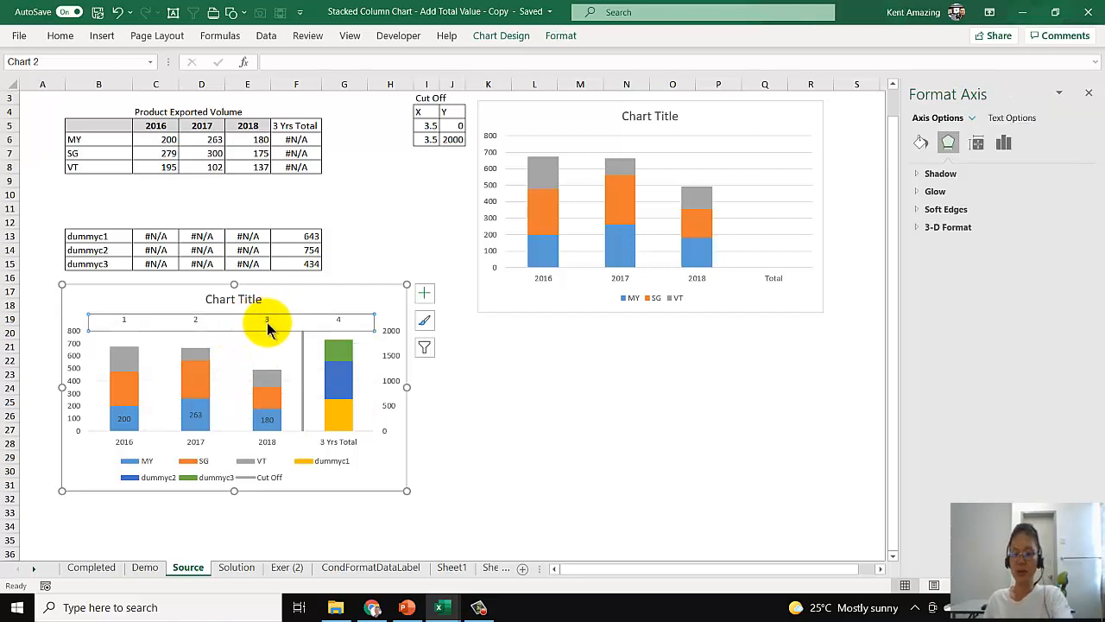
{"action": "key", "text": "Delete"}
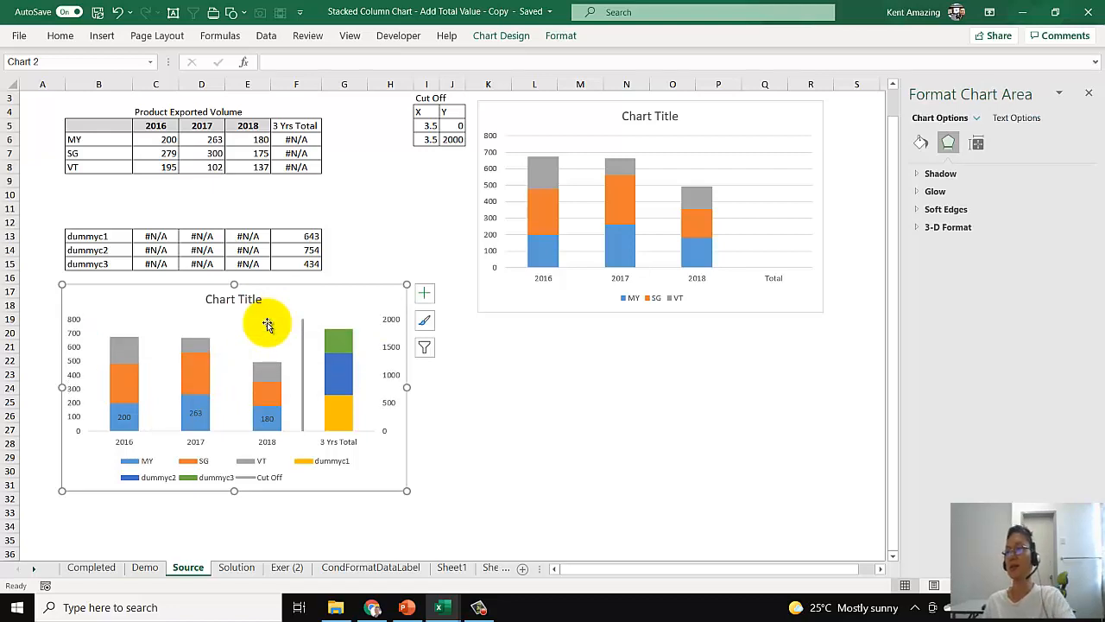
Step: Delete only the Cut Off entry from the lower chart's legend
{"action": "left_click", "coordinate": [265, 475]}
{"action": "left_click", "coordinate": [266, 476]}
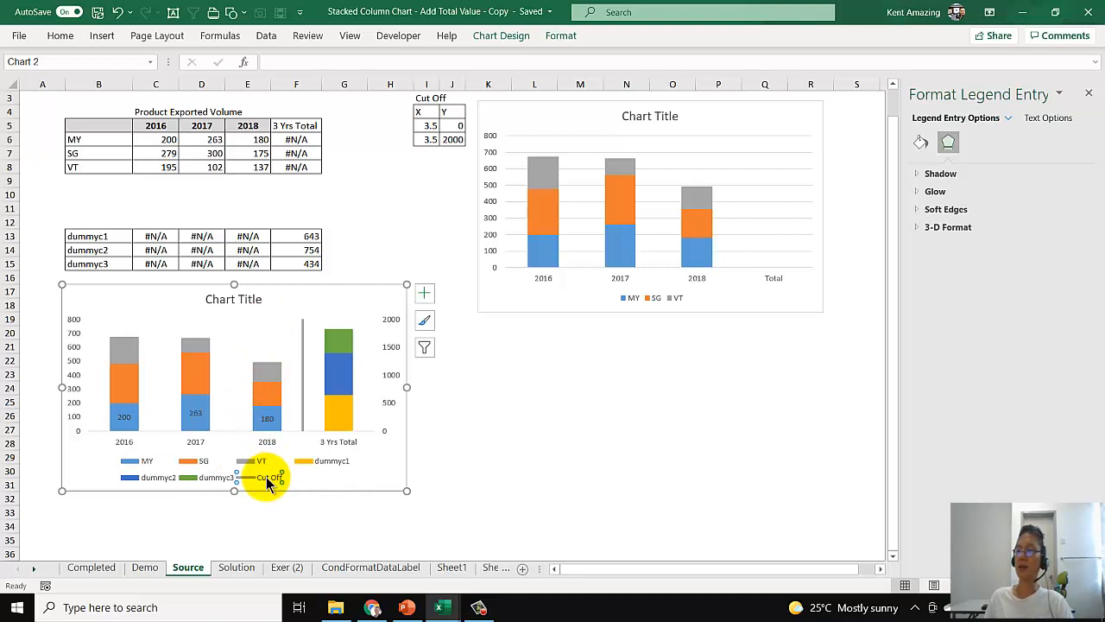
{"action": "left_click", "coordinate": [302, 468]}
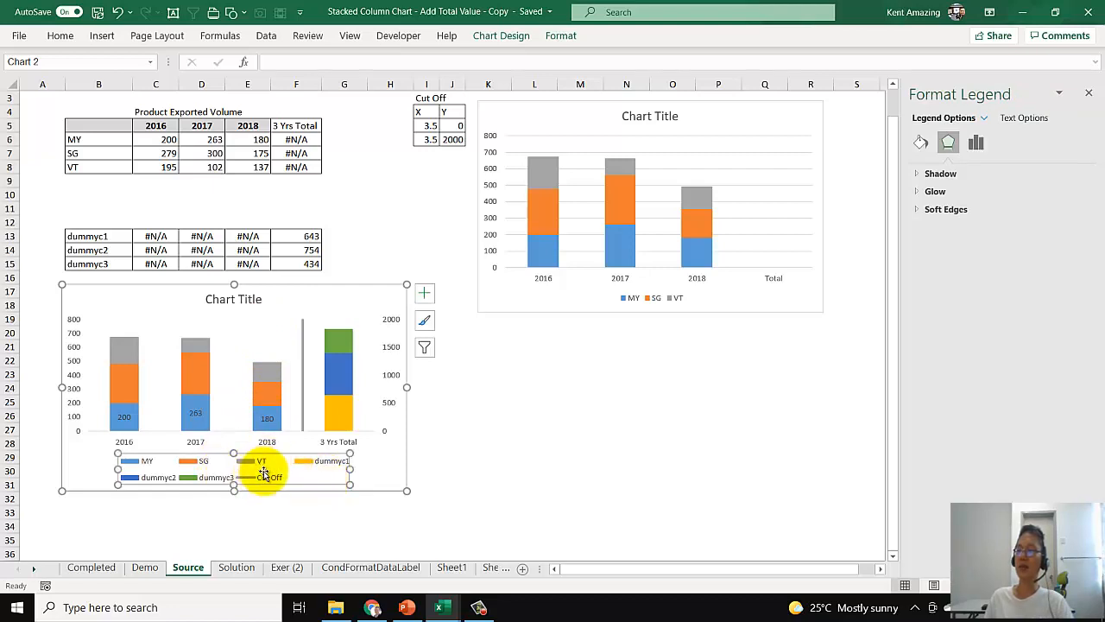
{"action": "left_click", "coordinate": [270, 480]}
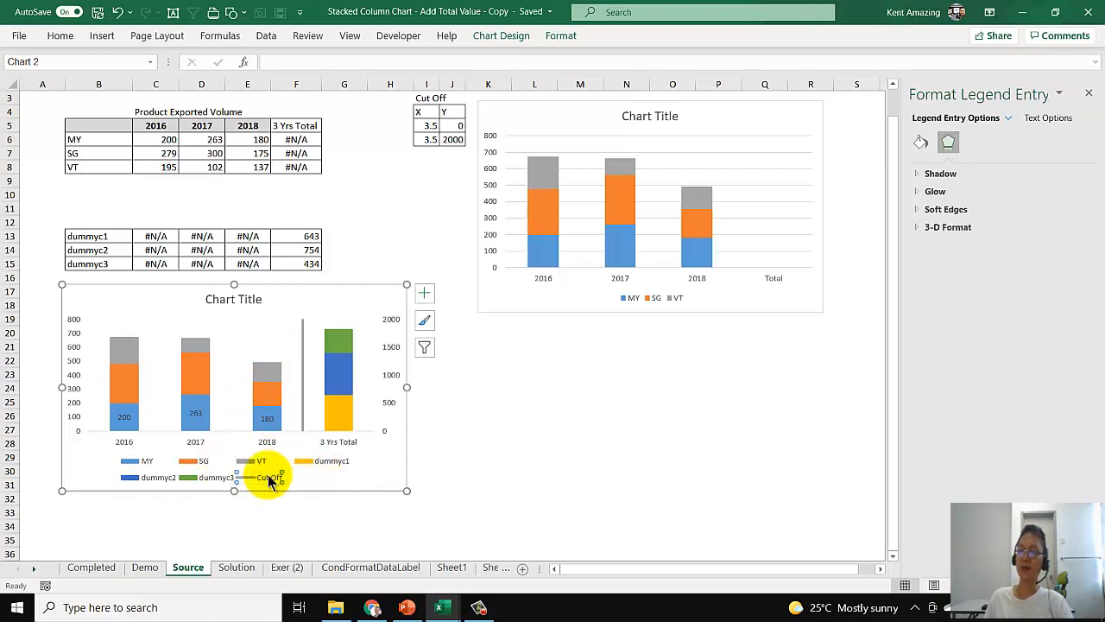
{"action": "key", "text": "Delete"}
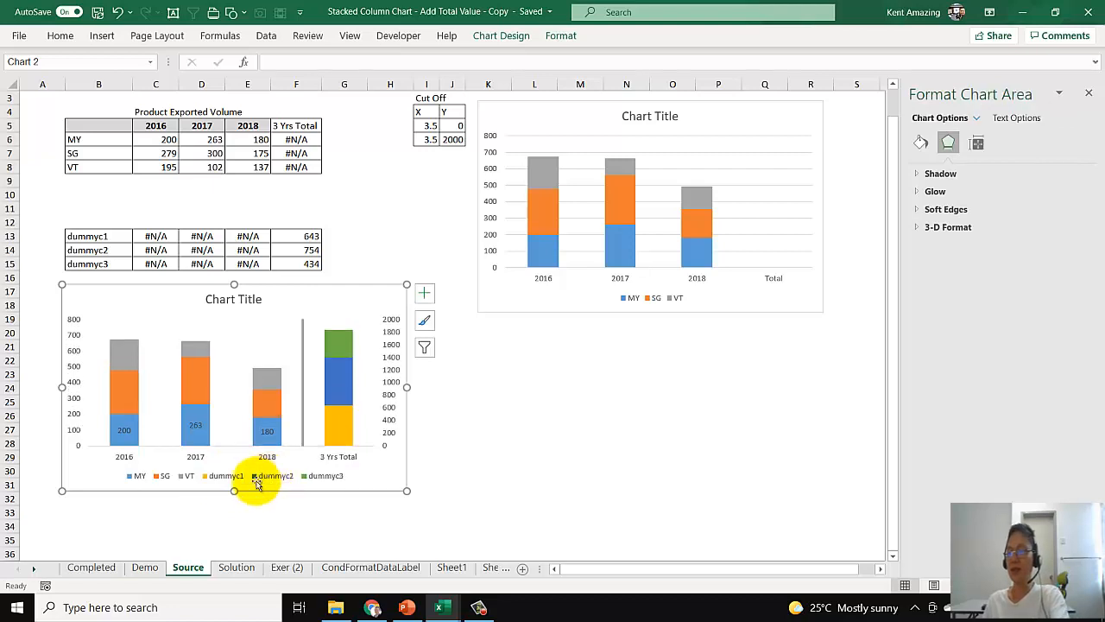
Step: Delete the dummyc3, dummyc2 and dummyc1 entries from the lower chart's legend, keeping MY, SG and VT
{"action": "left_click", "coordinate": [307, 477]}
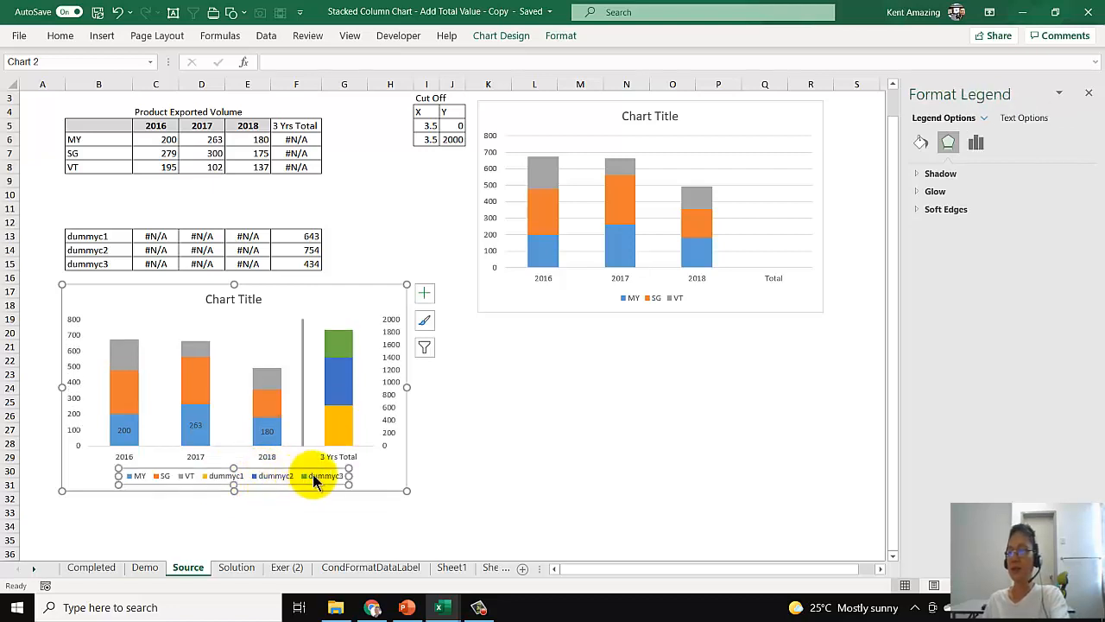
{"action": "left_click", "coordinate": [312, 480]}
{"action": "key", "text": "Delete"}
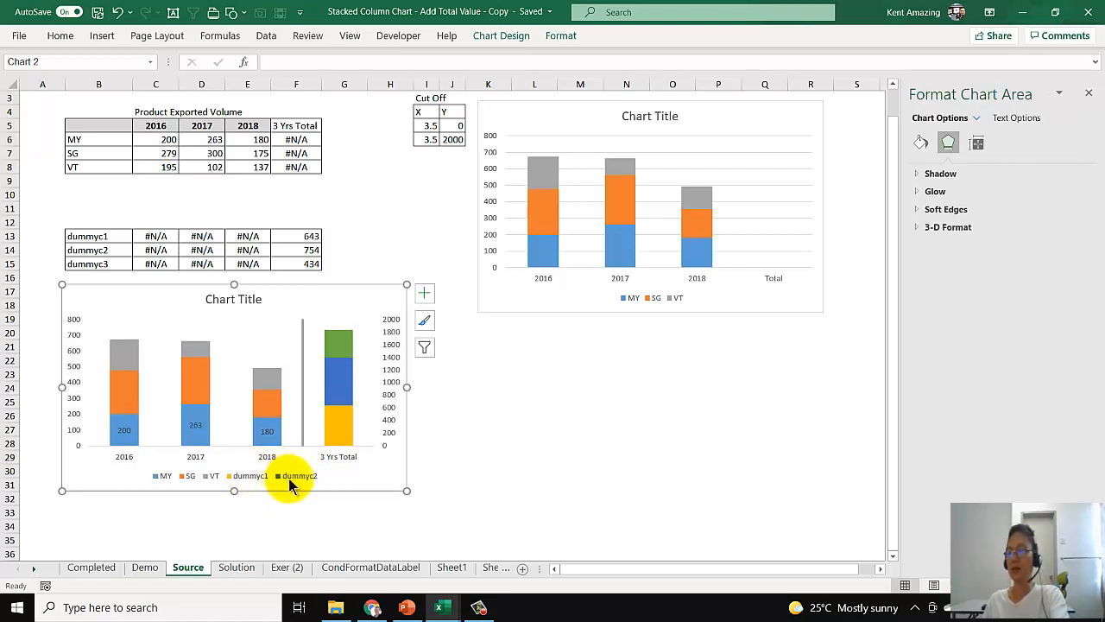
{"action": "left_click", "coordinate": [290, 481]}
{"action": "left_click", "coordinate": [290, 478]}
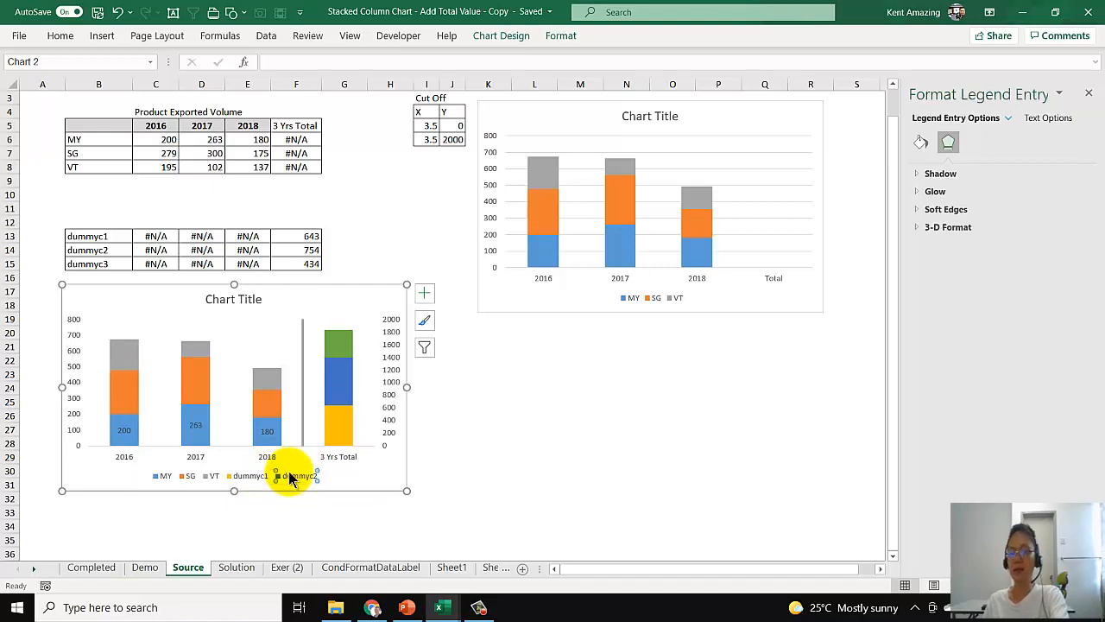
{"action": "key", "text": "Delete"}
{"action": "left_click", "coordinate": [272, 482]}
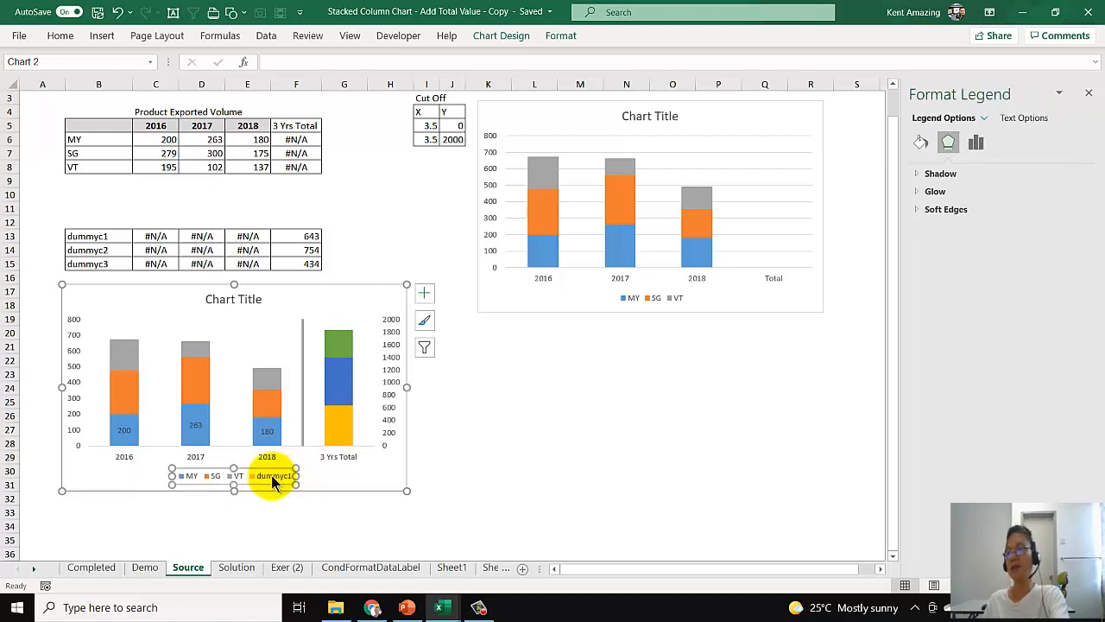
{"action": "left_click", "coordinate": [272, 482]}
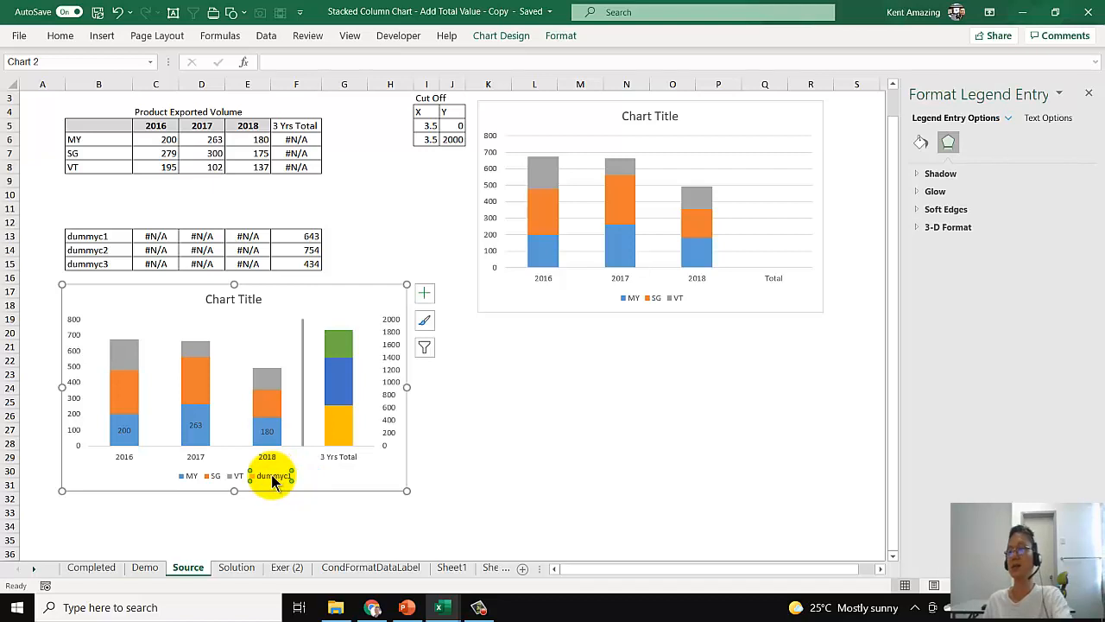
{"action": "key", "text": "Delete"}
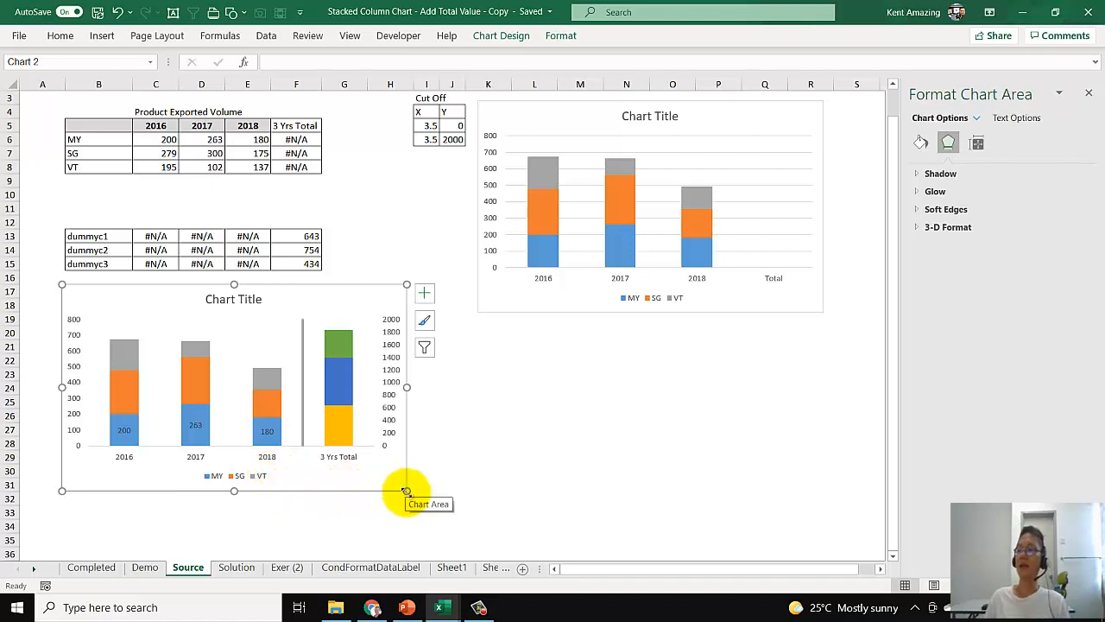
Step: Enlarge the lower chart slightly and link its title to cell B2 of the Source sheet
{"action": "left_click_drag", "start_coordinate": [407, 490], "coordinate": [435, 525]}
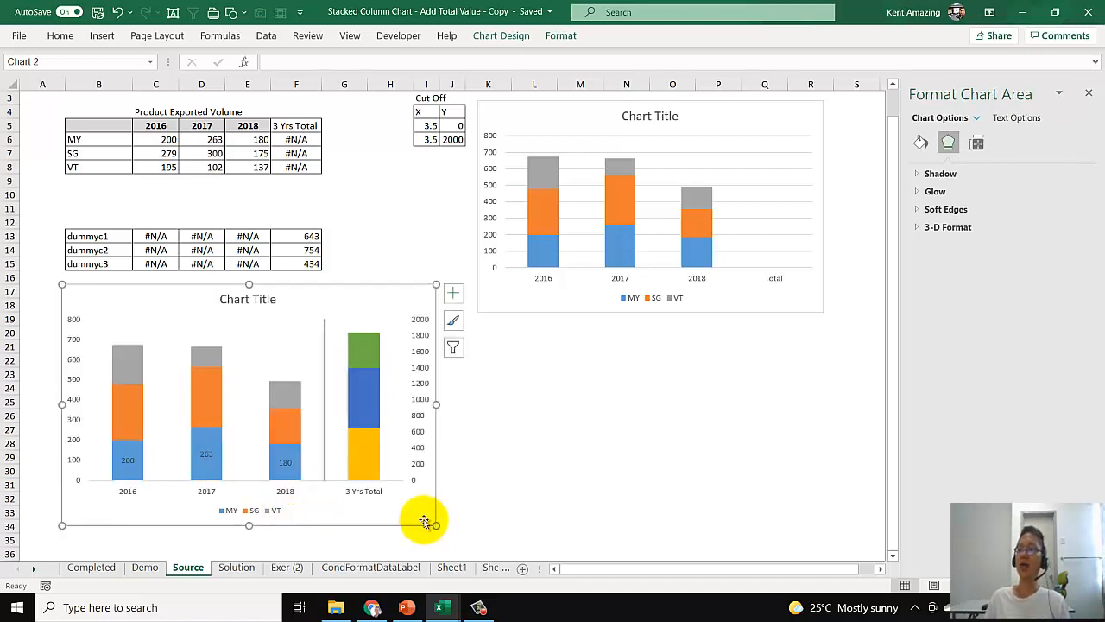
{"action": "scroll", "coordinate": [392, 503], "scroll_direction": "up", "scroll_amount": 1}
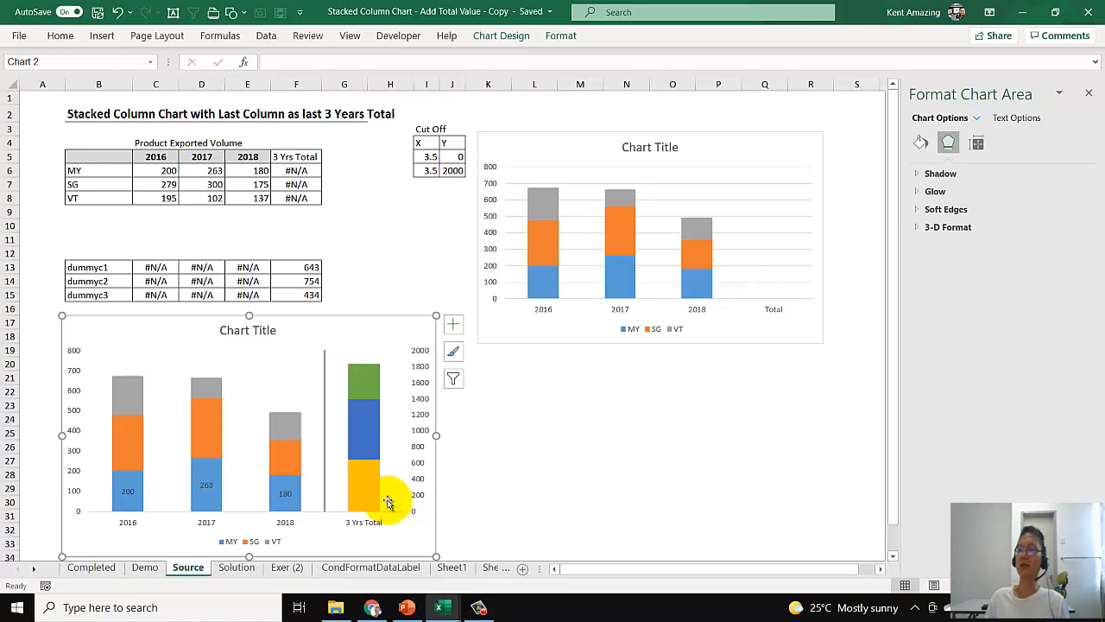
{"action": "left_click", "coordinate": [226, 332]}
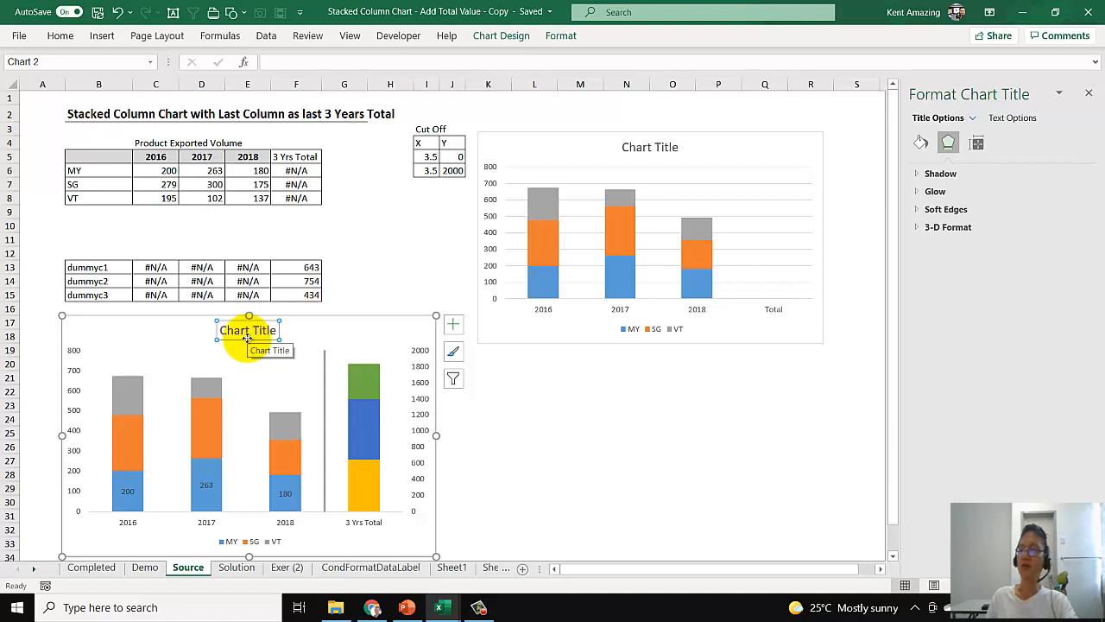
{"action": "type", "text": "="}
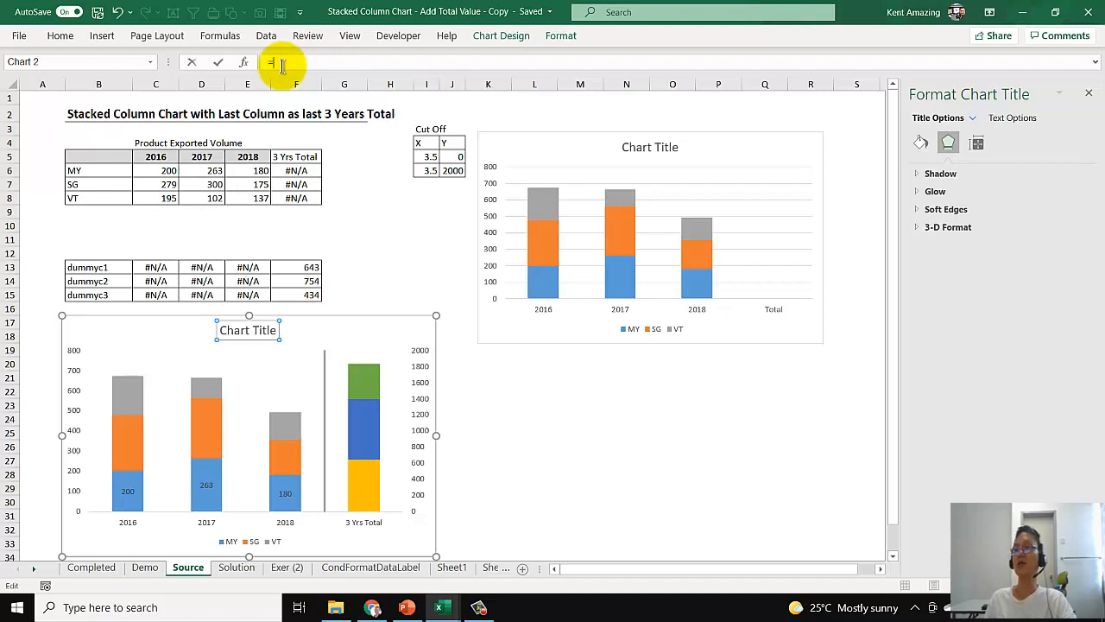
{"action": "left_click", "coordinate": [89, 113]}
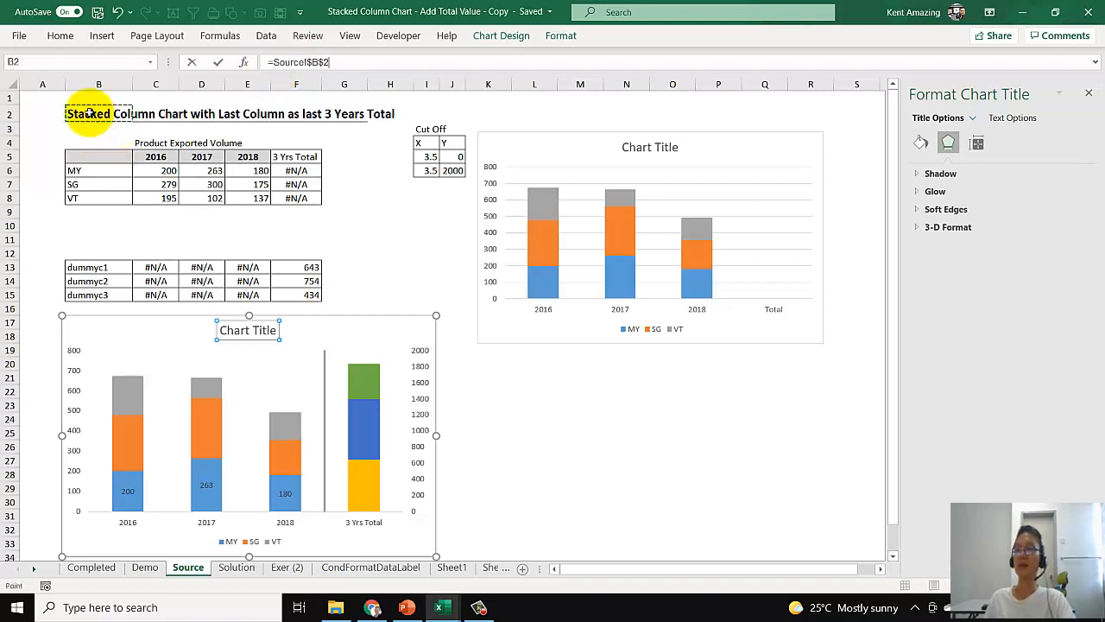
{"action": "key", "text": "Return"}
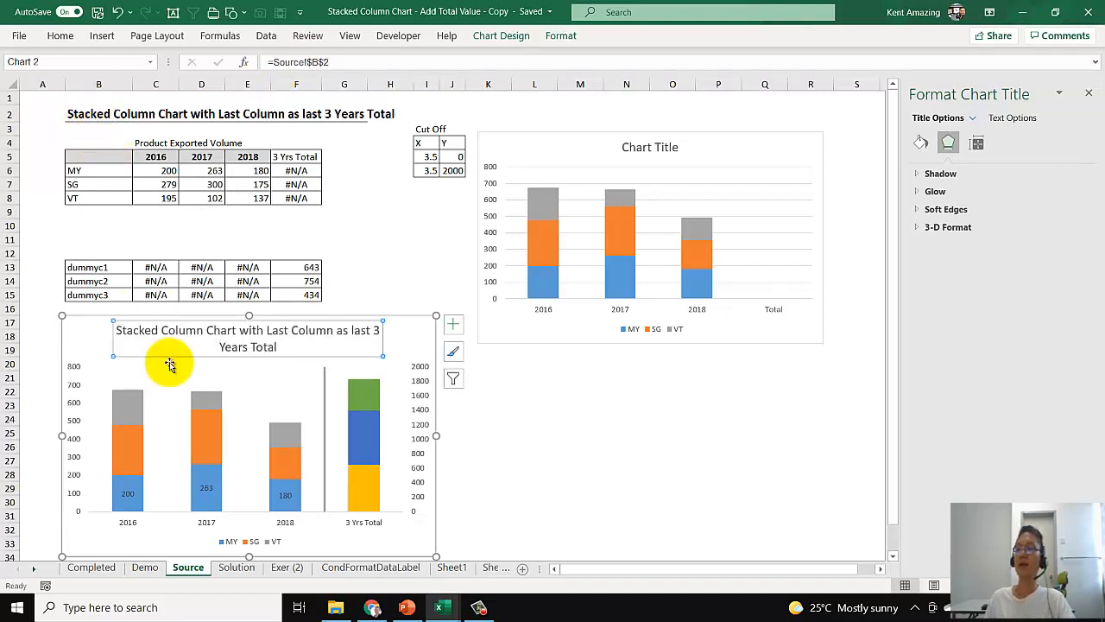
Step: Change the heading in cell B2 to "3 Yrs Group Performance Chart with Last Column as last 3 Years Total"
{"action": "left_click", "coordinate": [87, 113]}
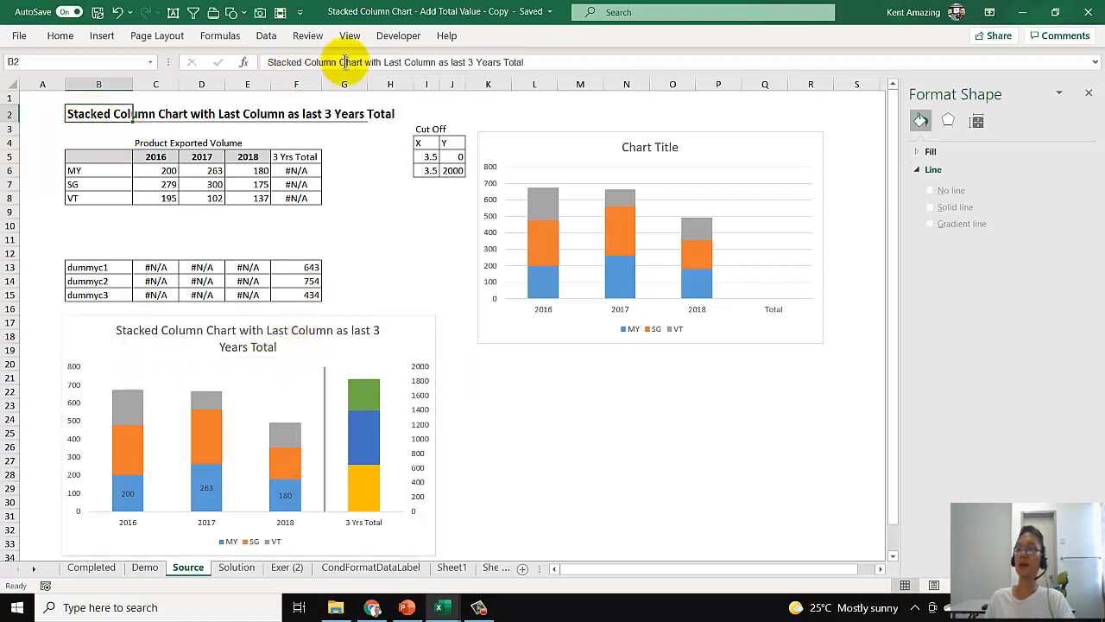
{"action": "key", "text": "F2"}
{"action": "left_click_drag", "start_coordinate": [337, 62], "coordinate": [227, 82]}
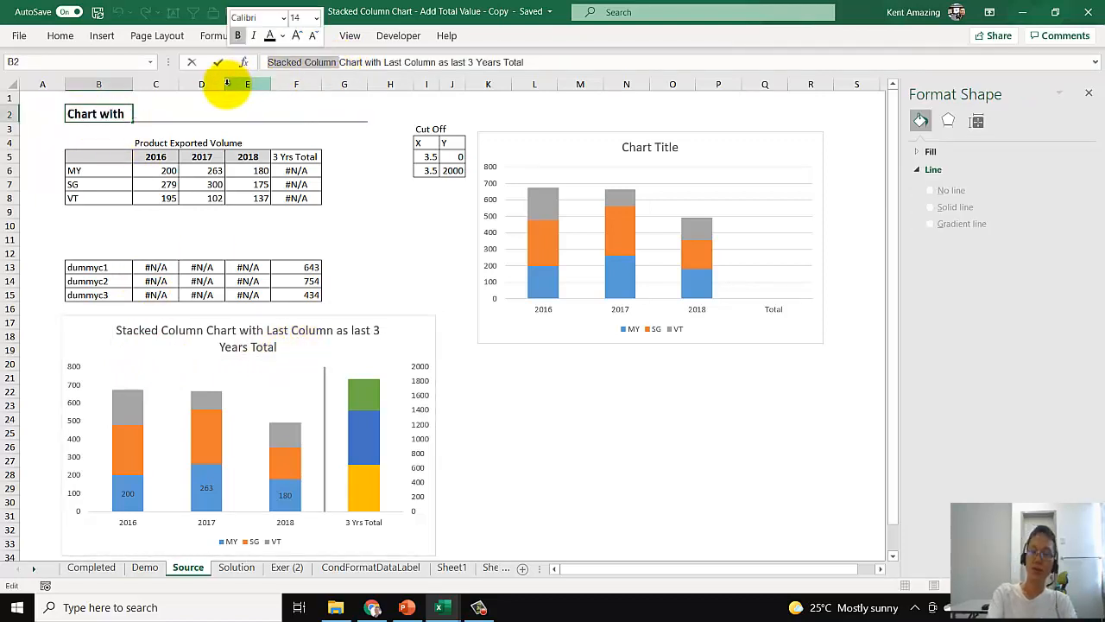
{"action": "type", "text": "3 Yrs "}
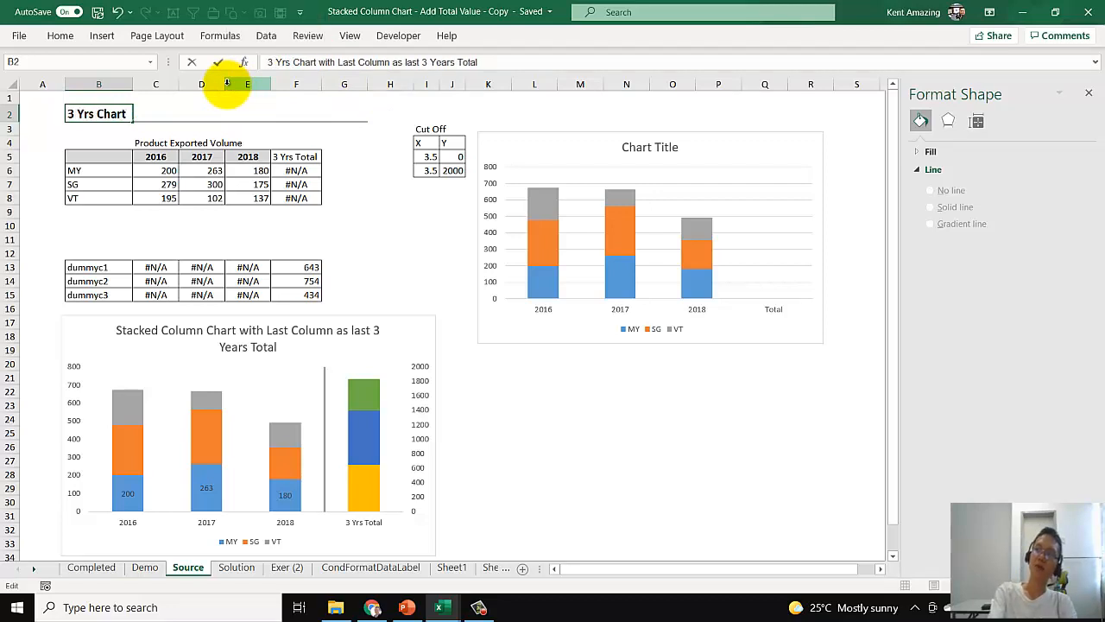
{"action": "type", "text": "Per"}
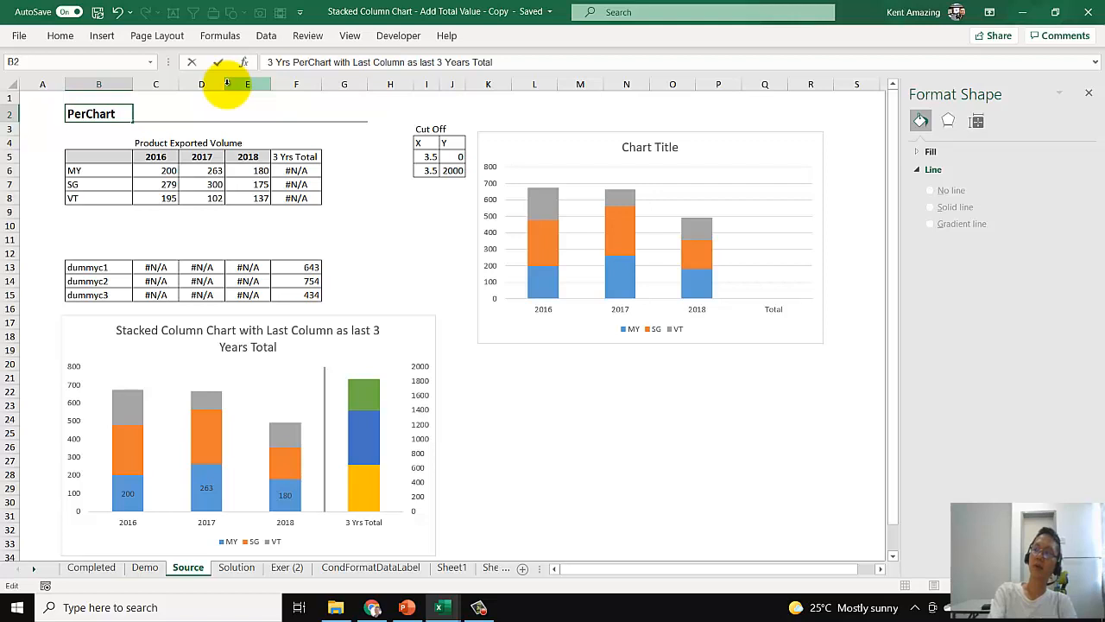
{"action": "type", "text": "formance"}
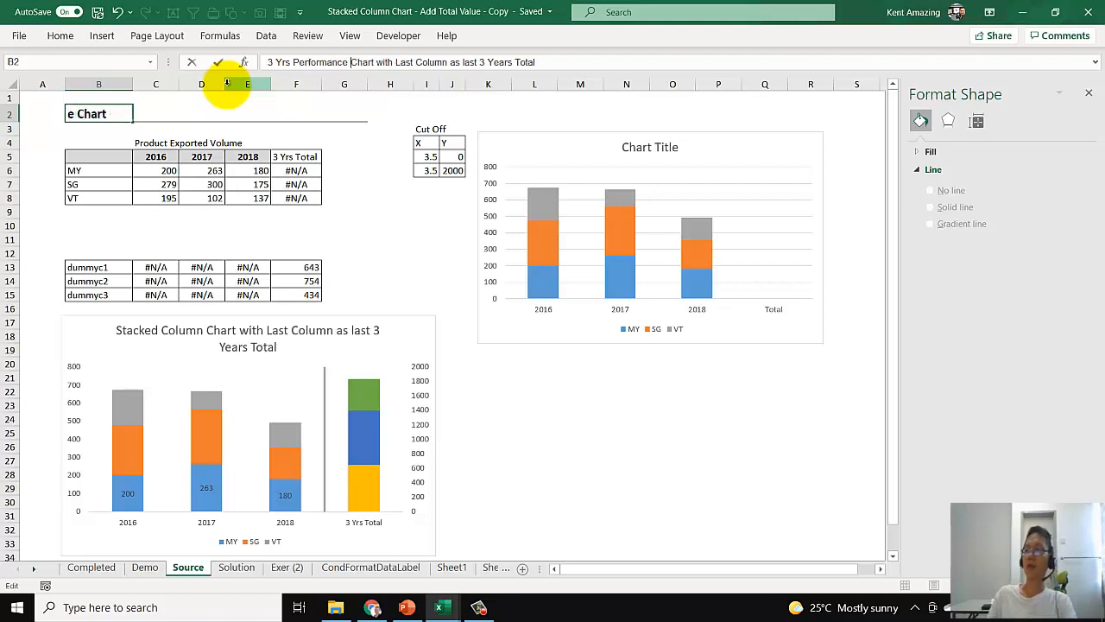
{"action": "left_click", "coordinate": [293, 62]}
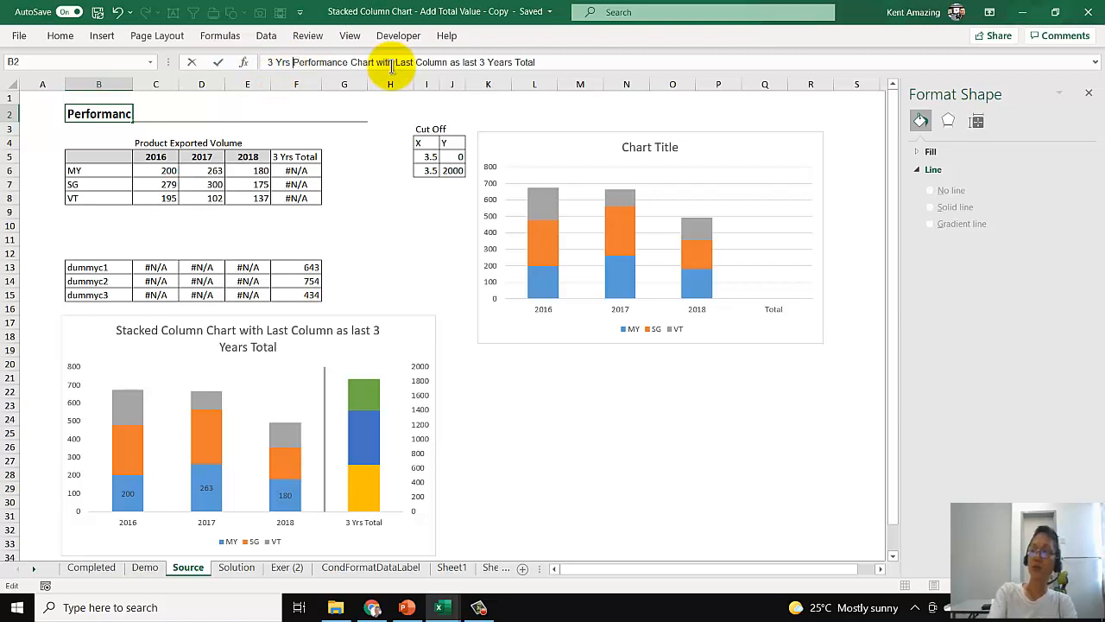
{"action": "type", "text": "Group"}
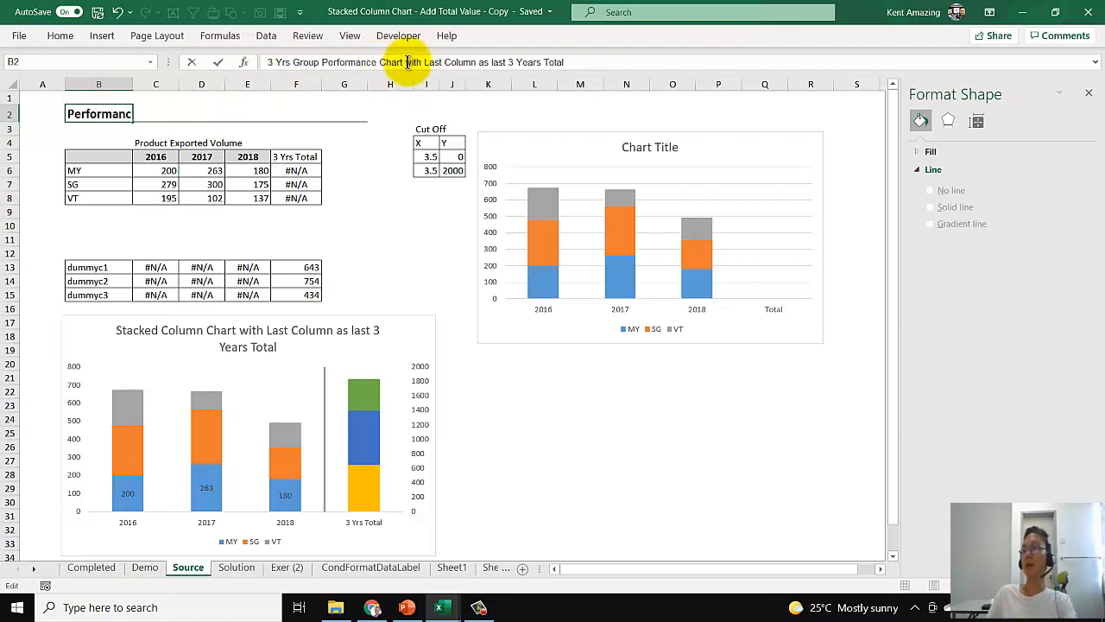
{"action": "left_click", "coordinate": [553, 111]}
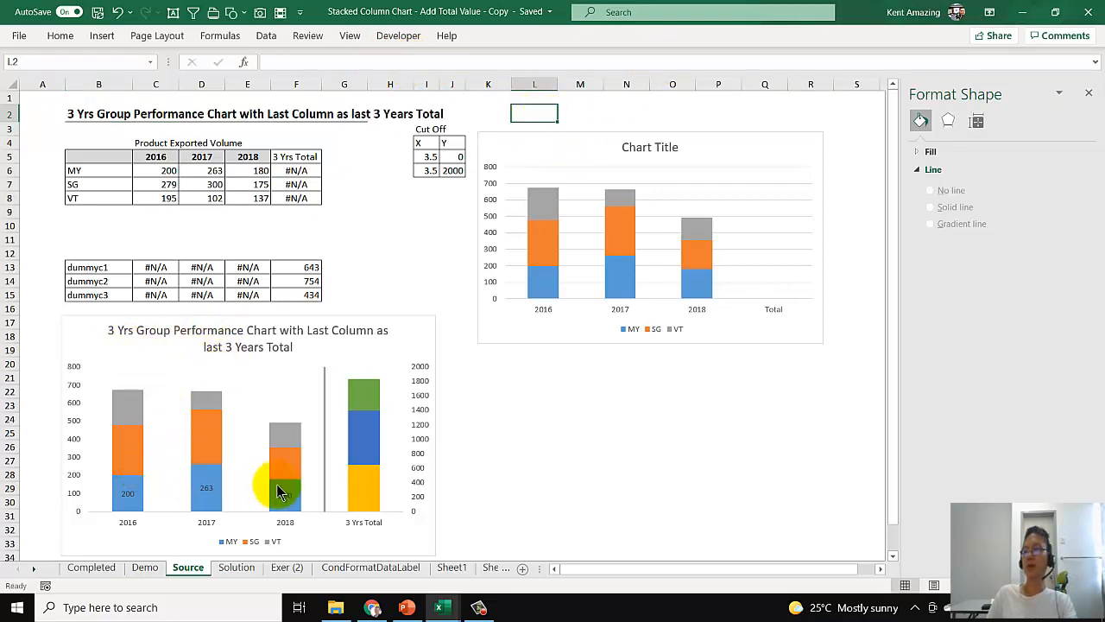
Step: Add data labels to the dummyc1 segment of the 3 Yrs Total column and select the dummyc2 segment above it
{"action": "left_click", "coordinate": [358, 504]}
{"action": "right_click", "coordinate": [361, 497]}
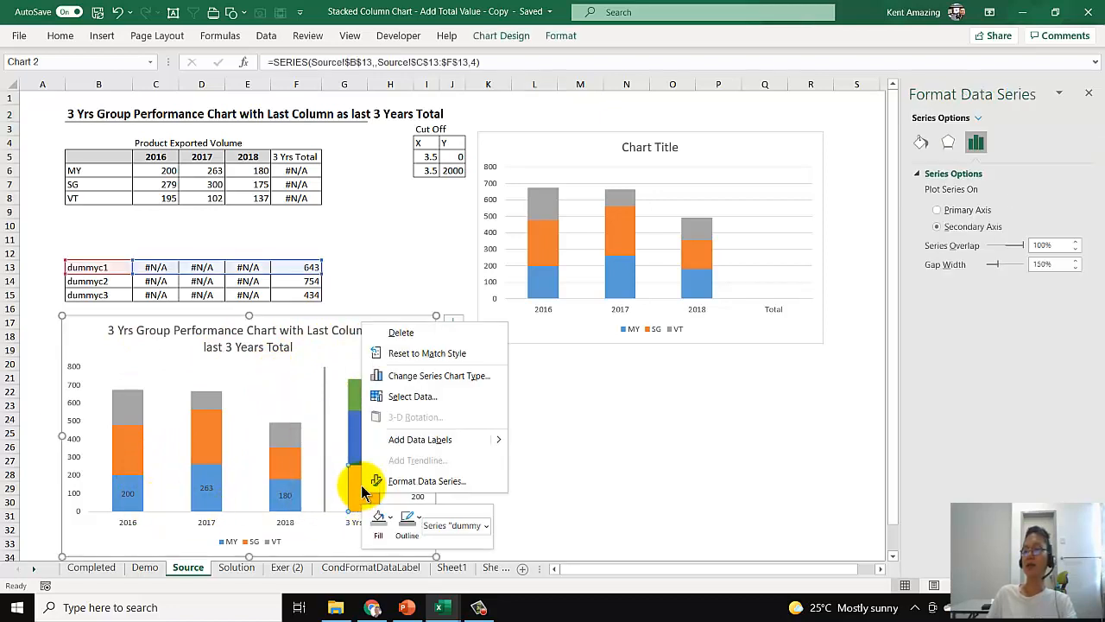
{"action": "left_click", "coordinate": [421, 440]}
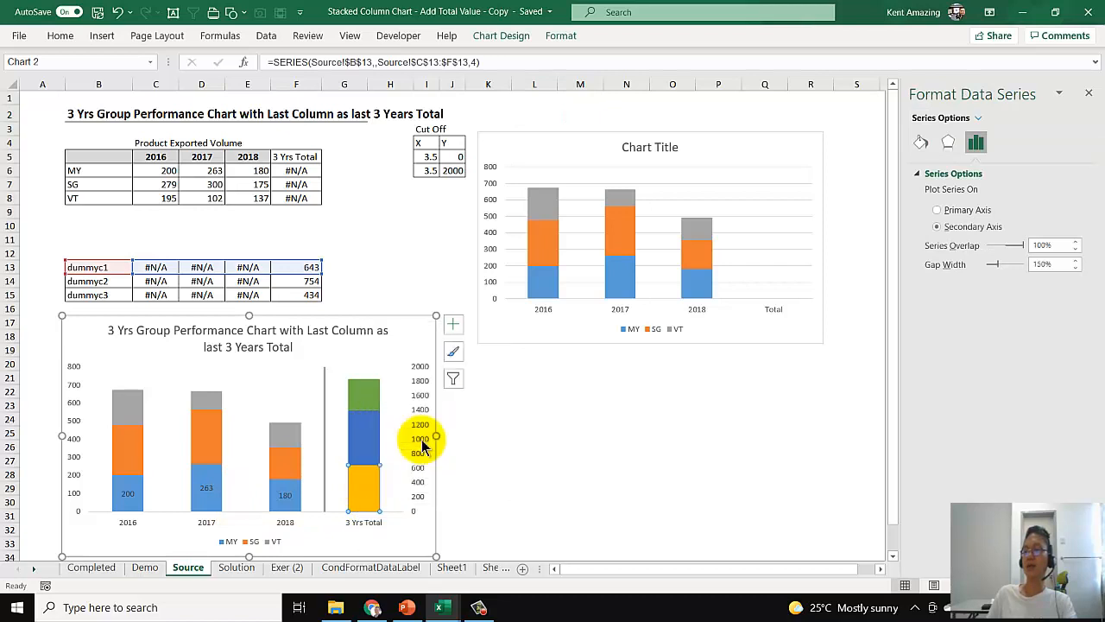
{"action": "left_click", "coordinate": [361, 449]}
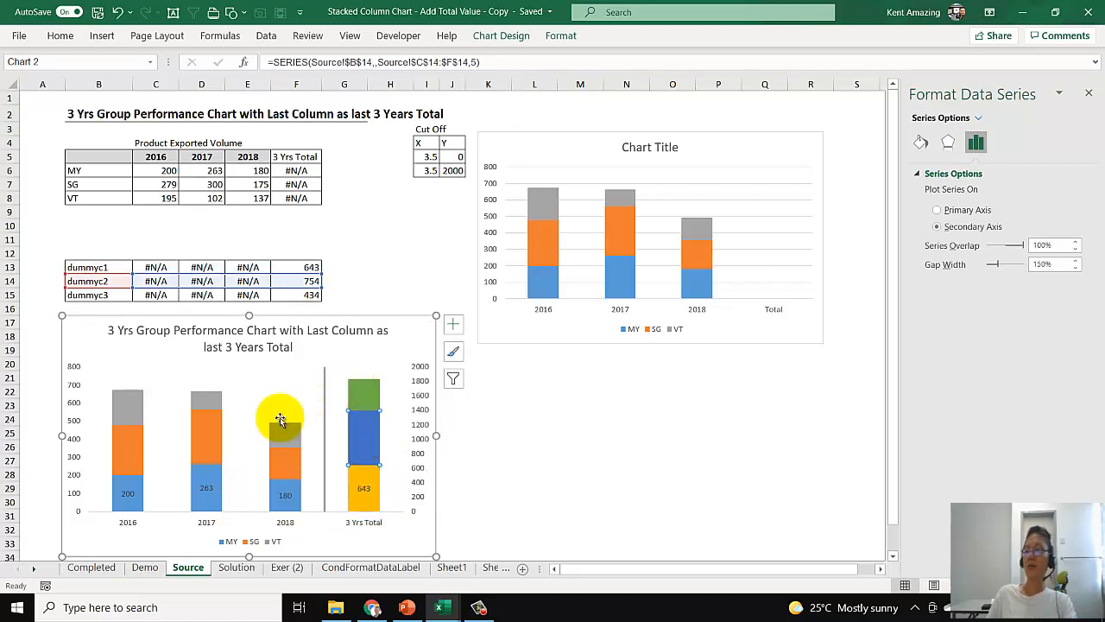